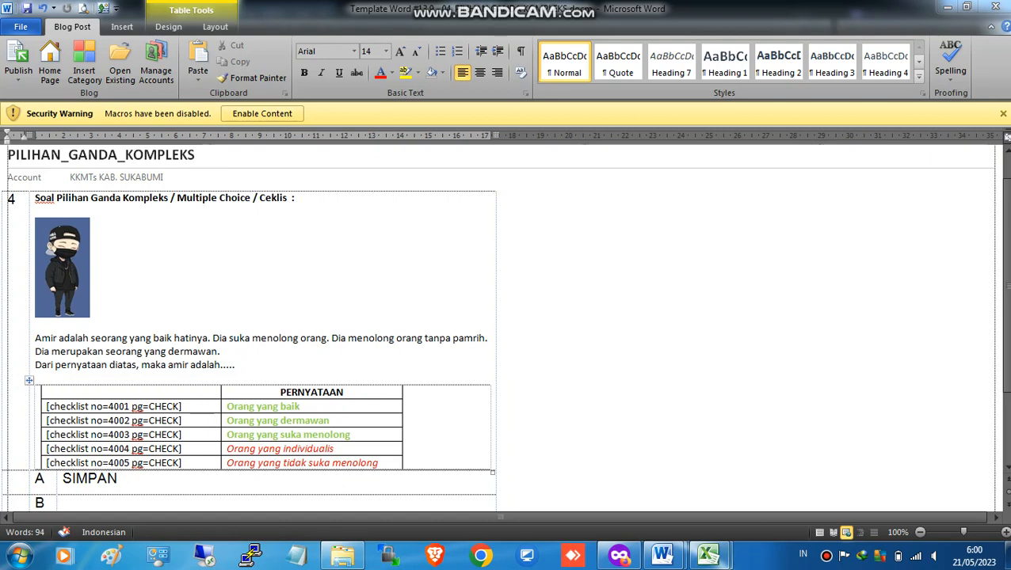
pyautogui.moveTo(662, 555)
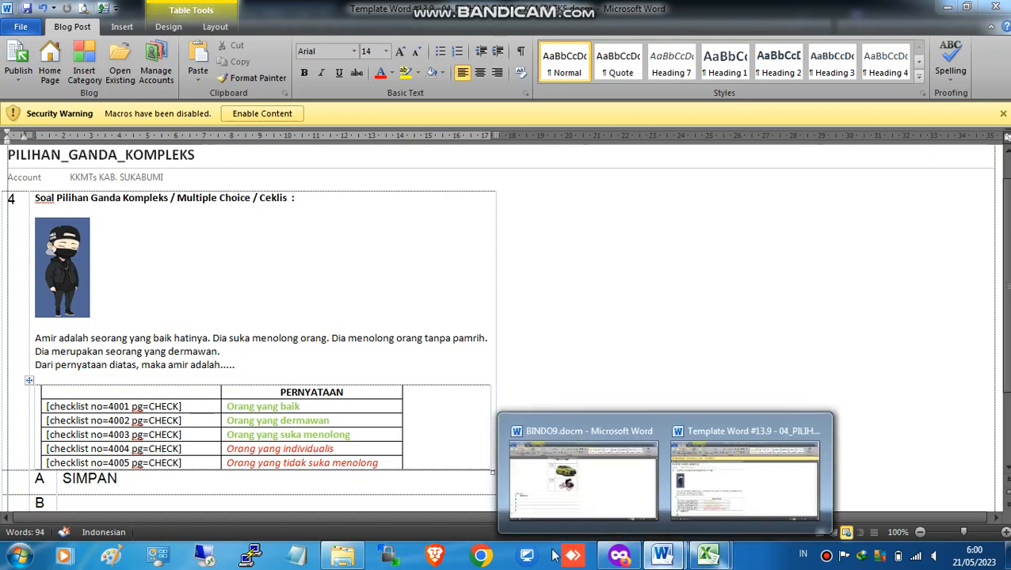
pyautogui.click(342, 554)
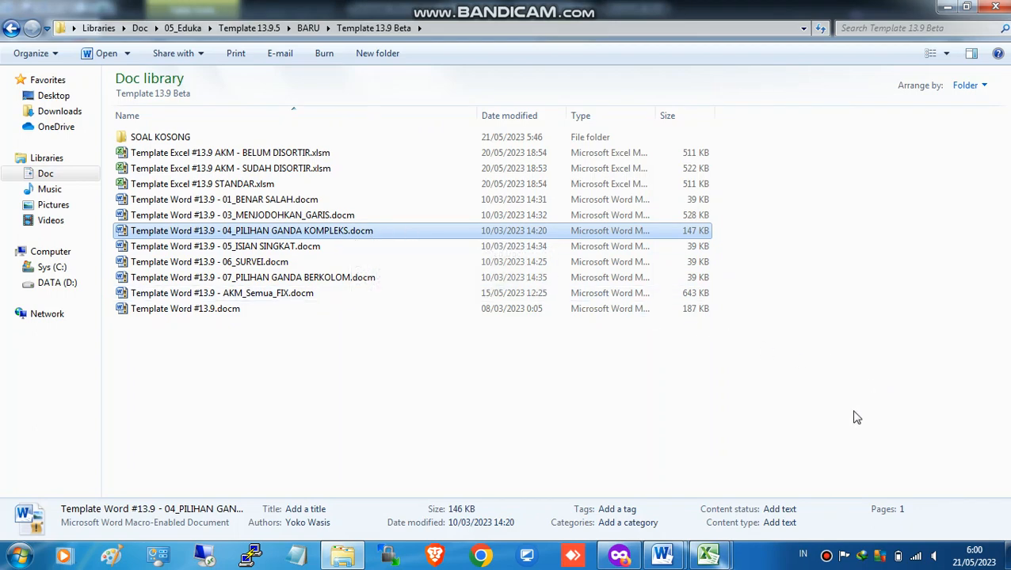
pyautogui.moveTo(701, 557)
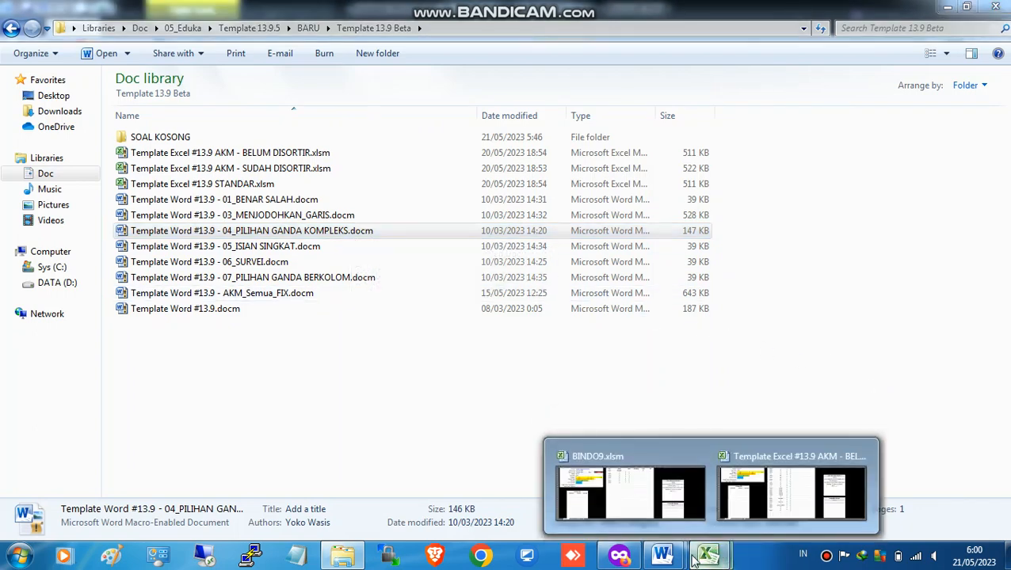
pyautogui.moveTo(662, 557)
pyautogui.click(737, 468)
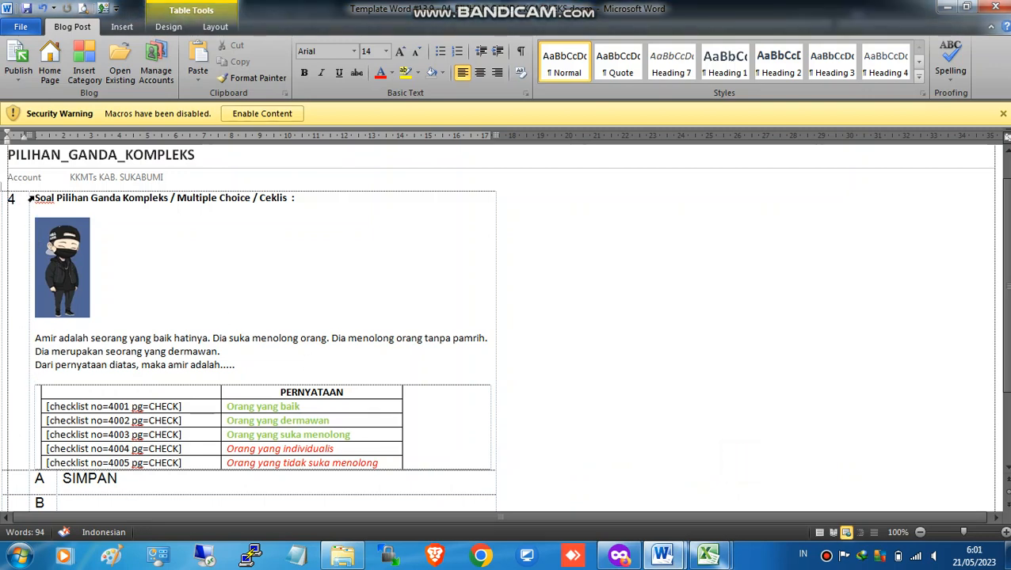
# Step: Copy the full content of question 4, including its picture and checklist table, and close the template document without saving
pyautogui.moveTo(36, 196); pyautogui.dragTo(400, 420)
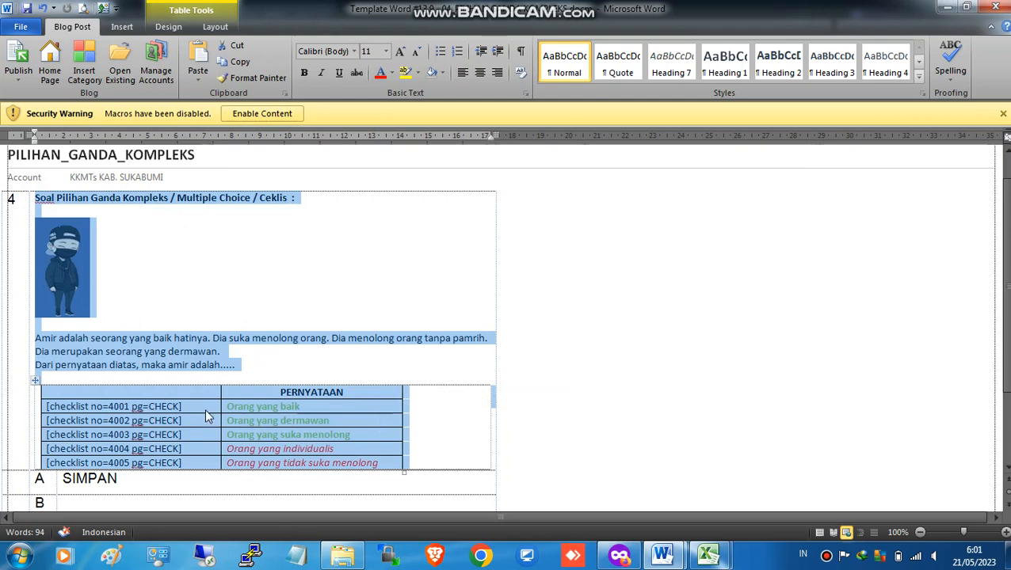
pyautogui.rightClick(95, 340)
pyautogui.click(135, 167)
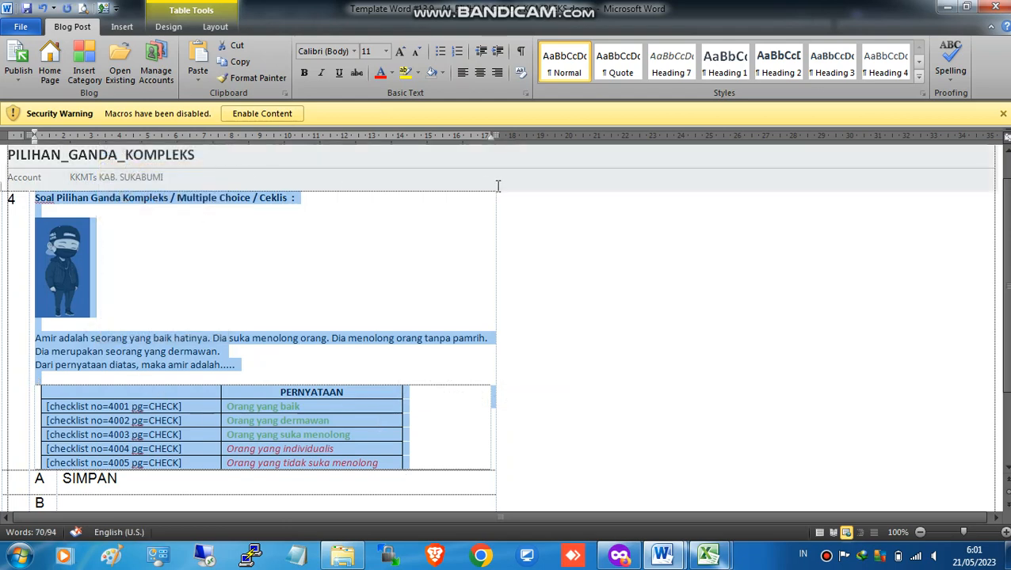
pyautogui.click(995, 6)
pyautogui.click(505, 297)
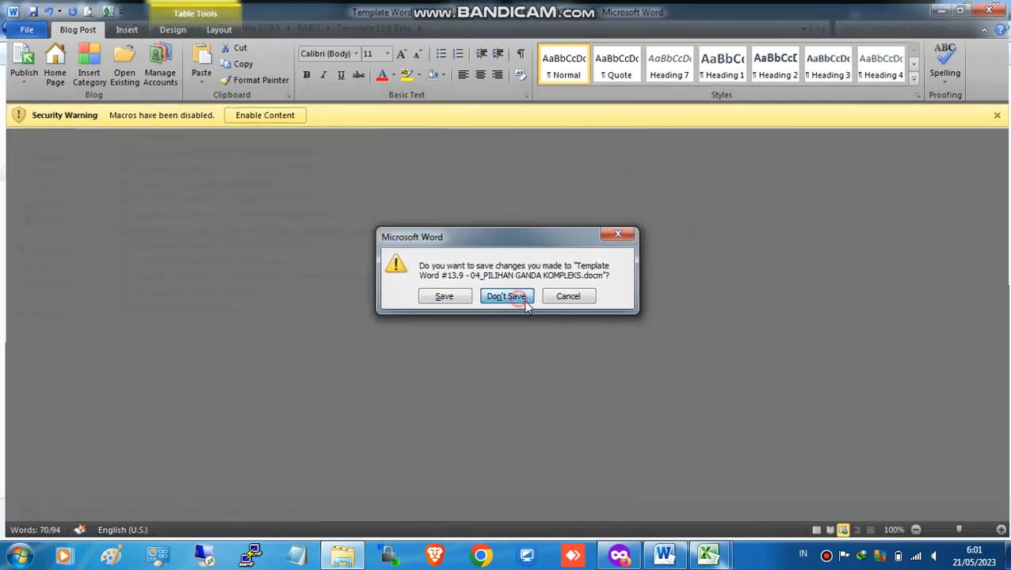
# Step: Switch to BINDO9.docm and paste the copied multiple-choice question into the empty question 3 cell
pyautogui.click(668, 557)
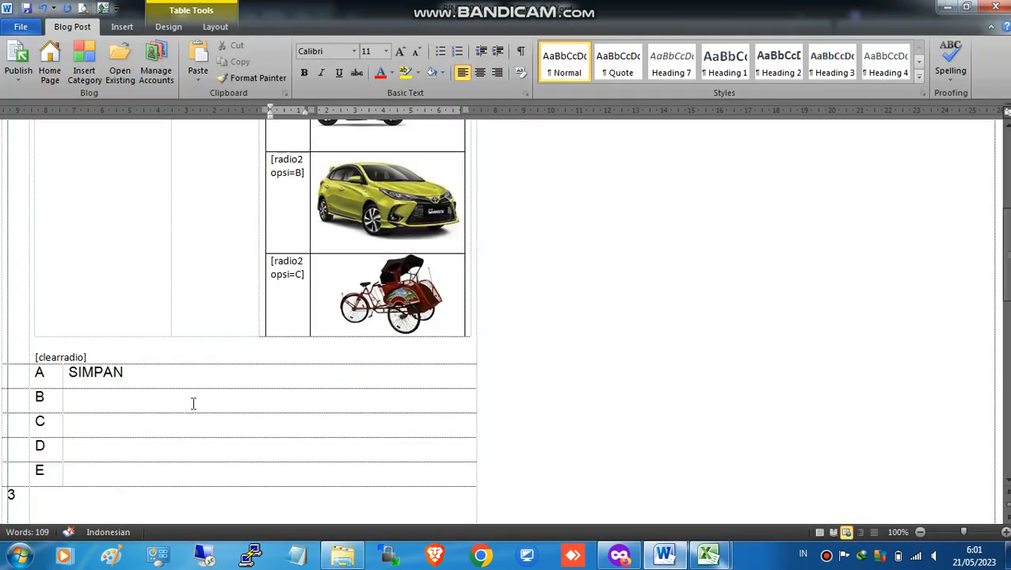
pyautogui.scroll(-3, 192, 404)
pyautogui.scroll(-2, 58, 393)
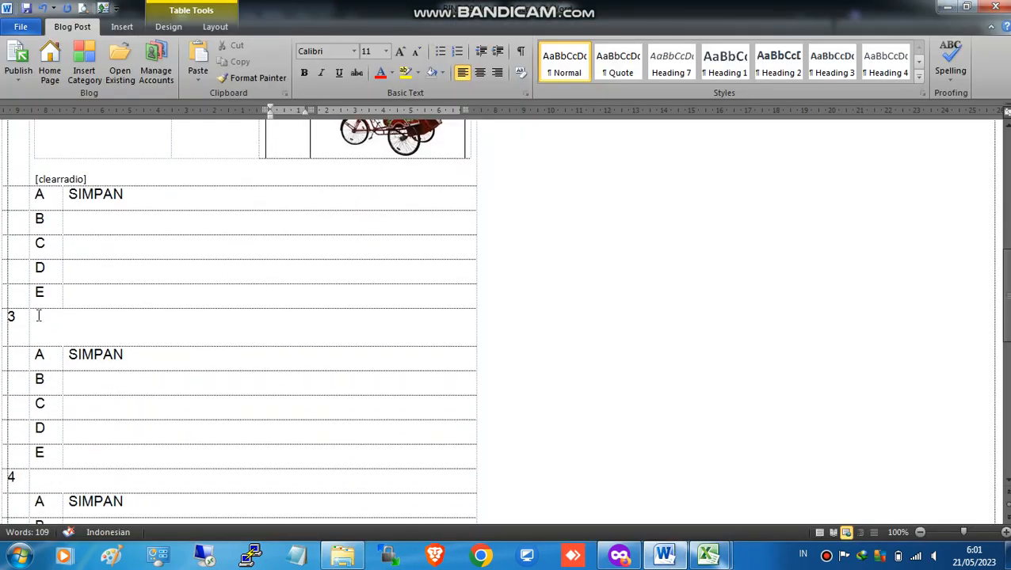
pyautogui.click(38, 316)
pyautogui.hotkey('ctrl', 'v')
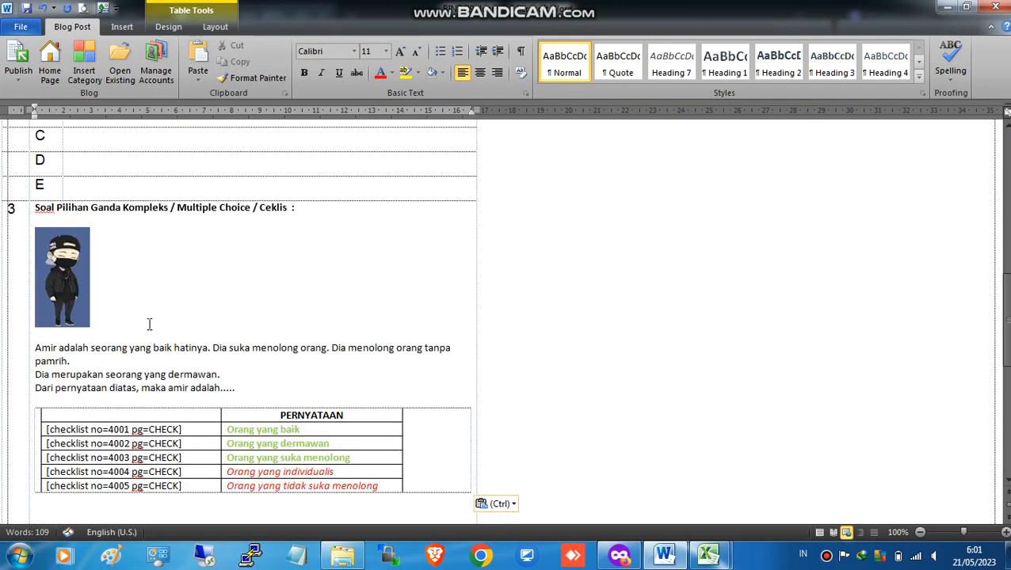
pyautogui.scroll(-1, 638, 304)
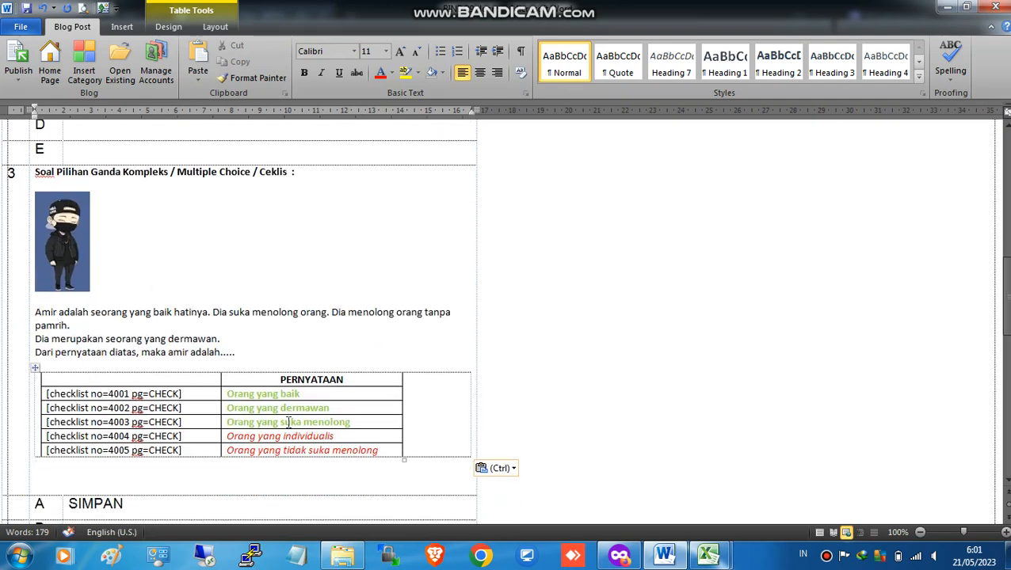
# Step: Renumber the five checklist codes in question 3's table to 3001, 3002, 3003, 3004 and 3005
pyautogui.doubleClick(10, 173)
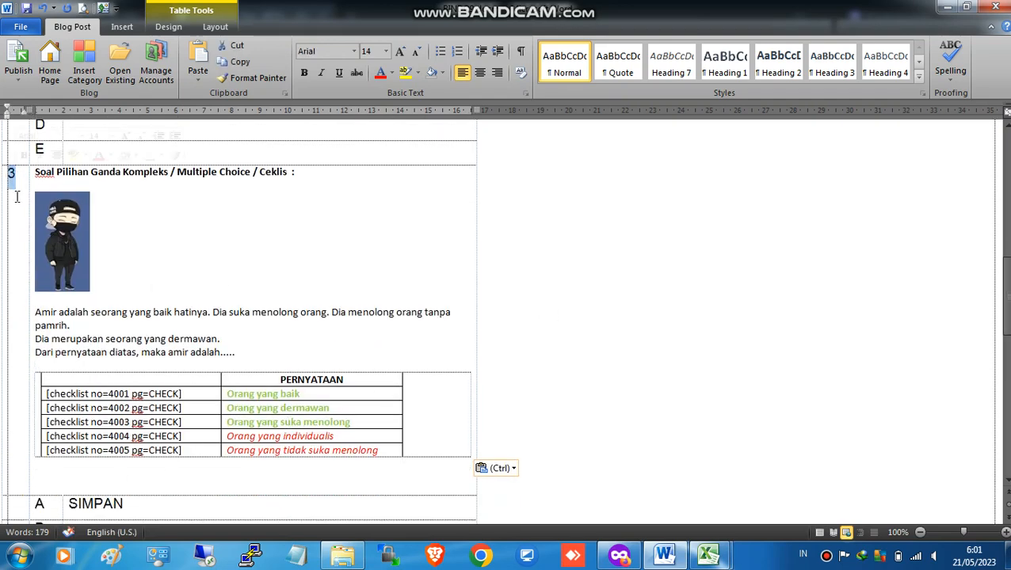
pyautogui.click(110, 394)
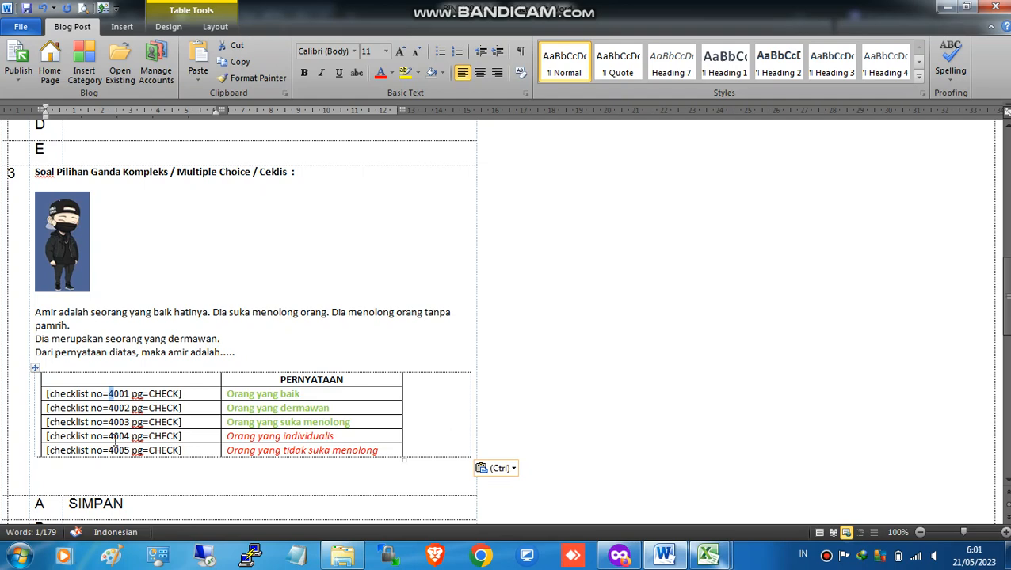
pyautogui.write('3')
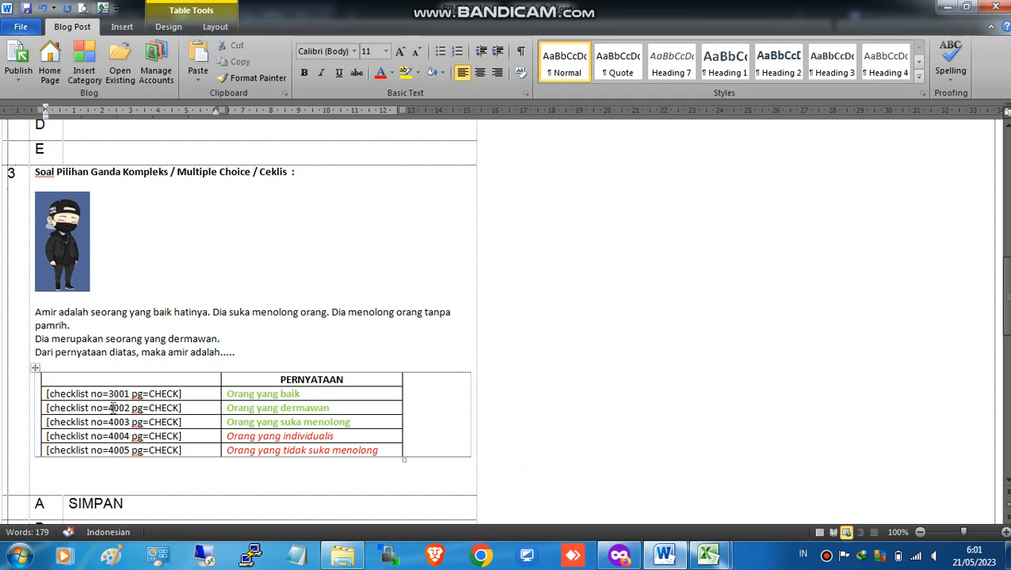
pyautogui.write('3')
pyautogui.moveTo(108, 422); pyautogui.dragTo(115, 422)
pyautogui.write('3')
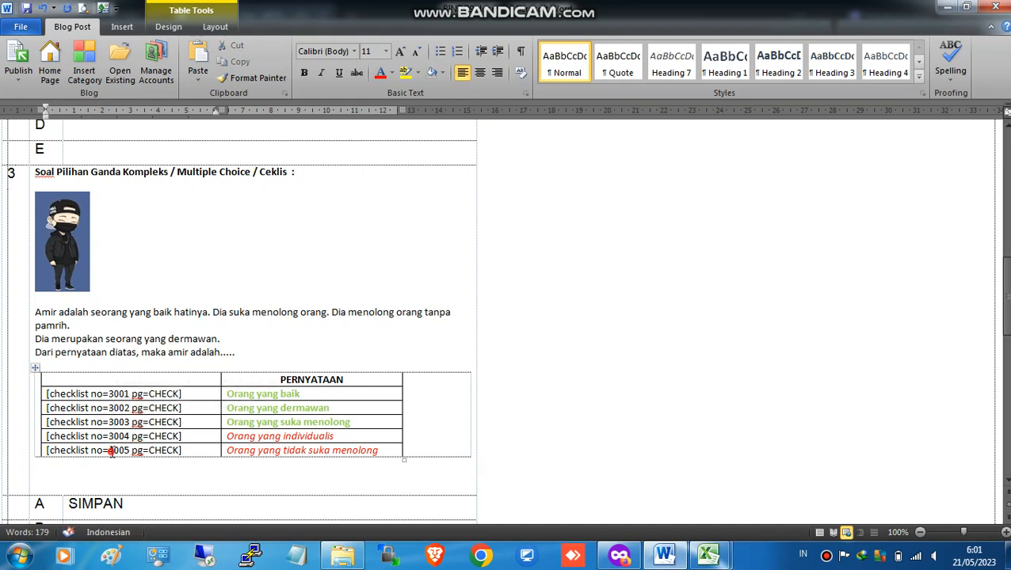
pyautogui.moveTo(110, 450); pyautogui.dragTo(115, 450)
pyautogui.write('3')
# Step: Switch to the Template Excel #13.9 AKM workbook and copy the answer keys and scores of items 4001 to 4005 (K15:L19)
pyautogui.moveTo(708, 554)
pyautogui.click(774, 476)
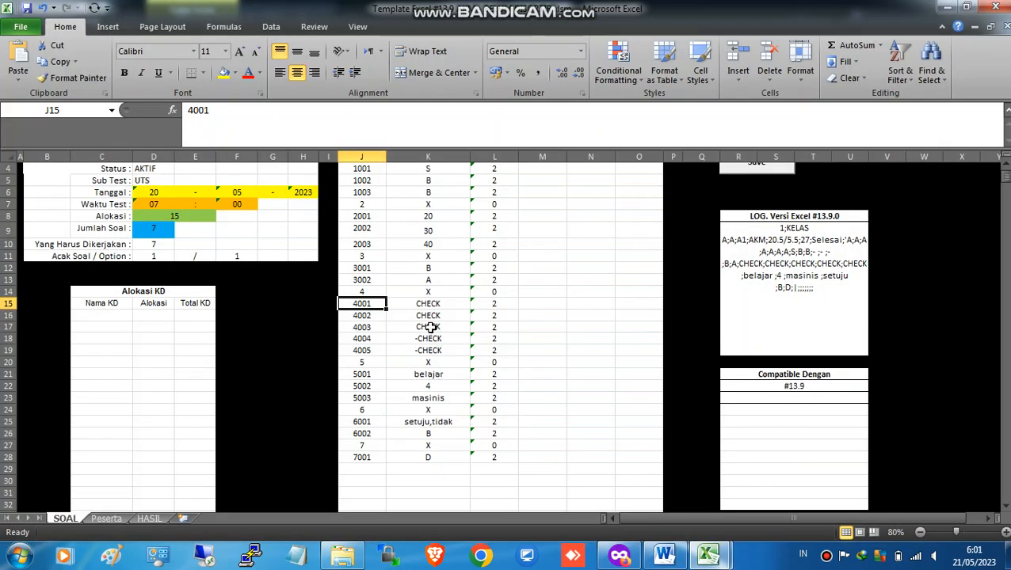
pyautogui.moveTo(429, 303); pyautogui.dragTo(474, 344)
pyautogui.rightClick(441, 325)
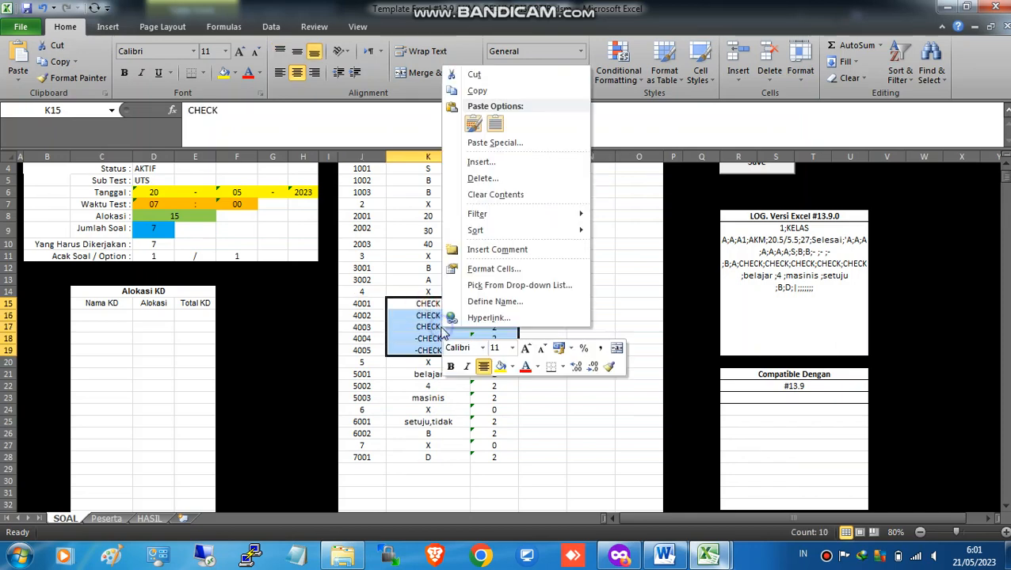
pyautogui.click(476, 91)
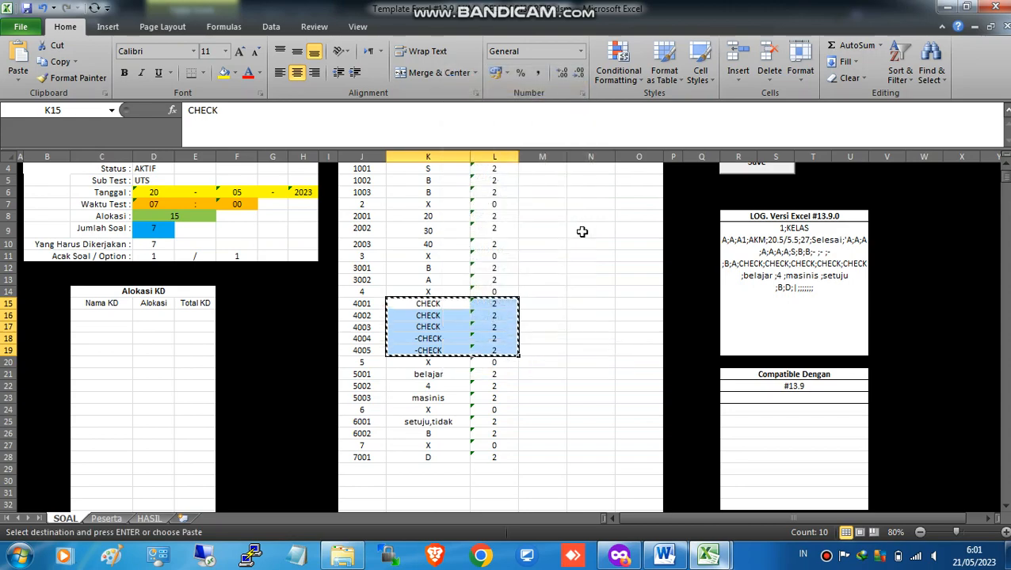
pyautogui.click(946, 7)
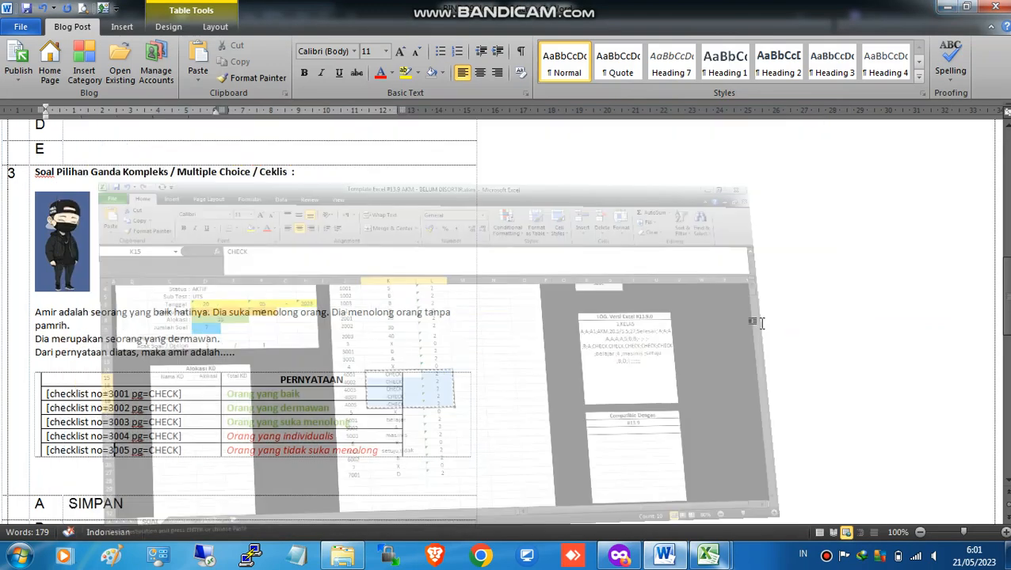
# Step: Switch to BINDO9.xlsm and enter question number 3 in cell J10
pyautogui.moveTo(705, 553)
pyautogui.click(553, 463)
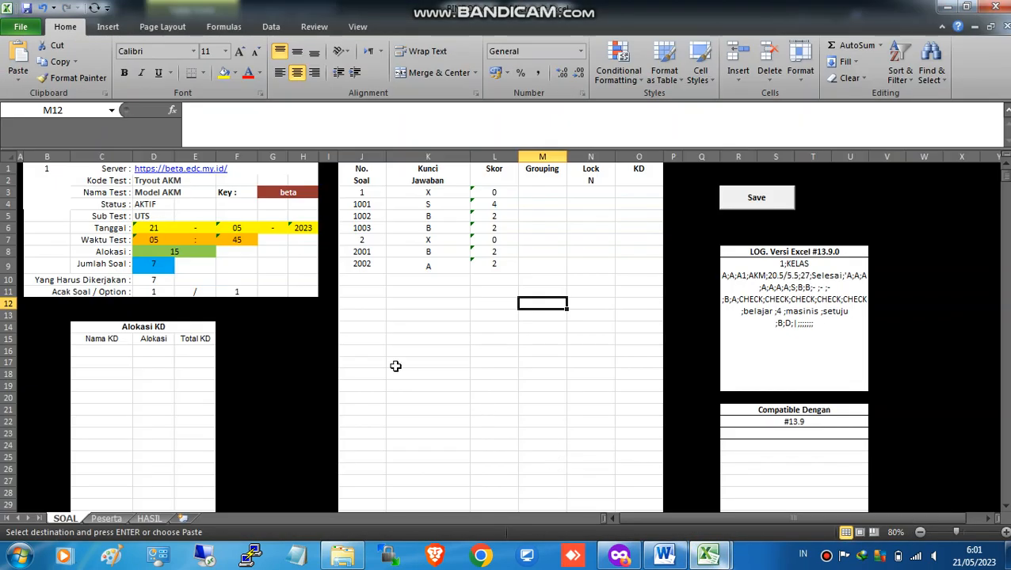
pyautogui.click(376, 280)
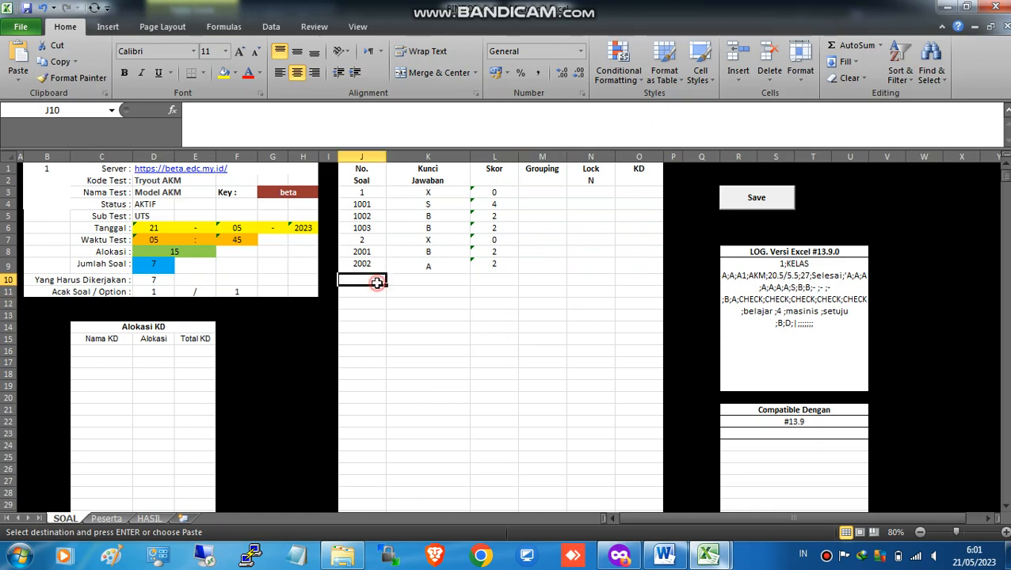
pyautogui.rightClick(377, 282)
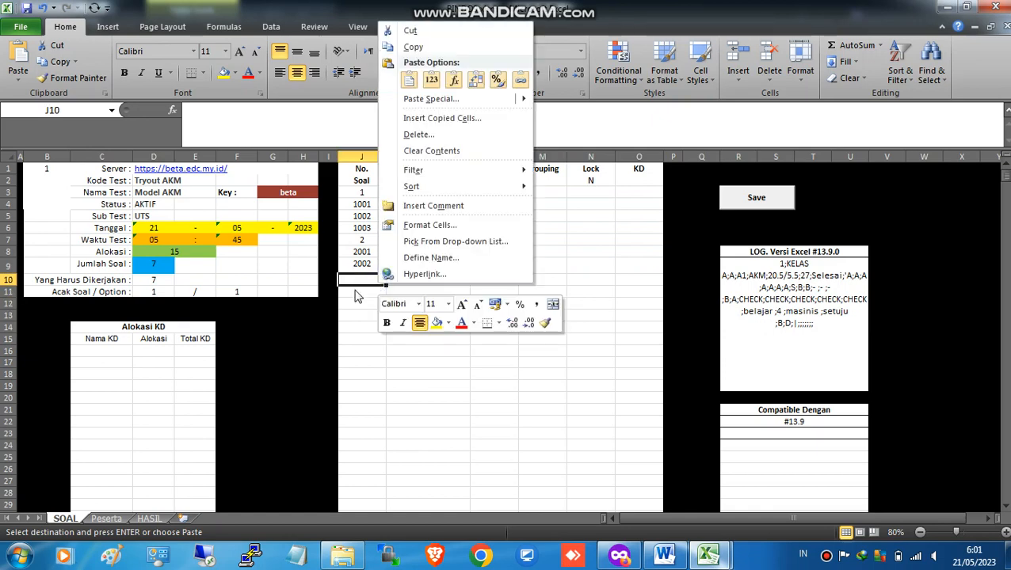
pyautogui.click(362, 333)
pyautogui.click(364, 296)
pyautogui.click(371, 279)
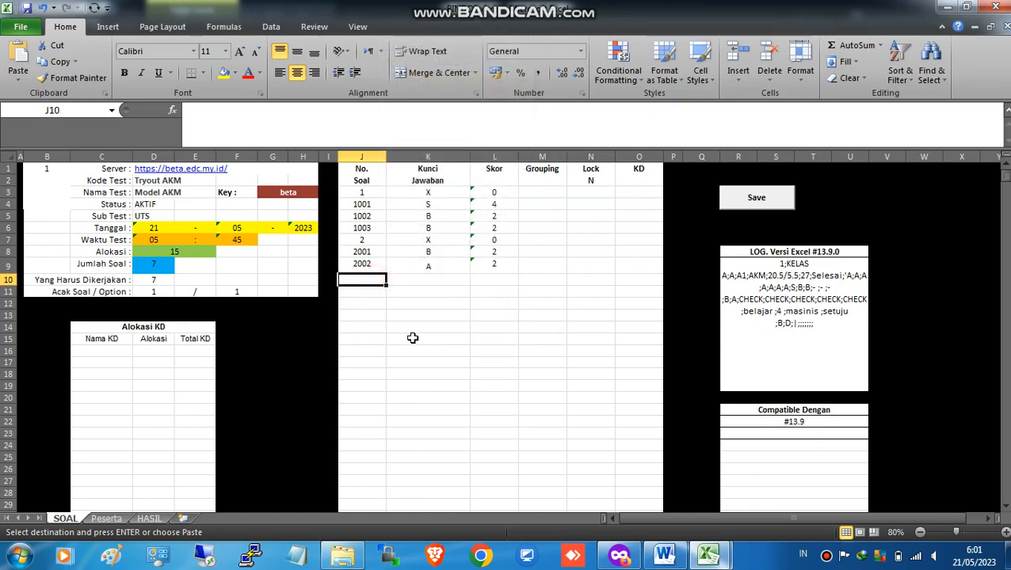
pyautogui.write('3')
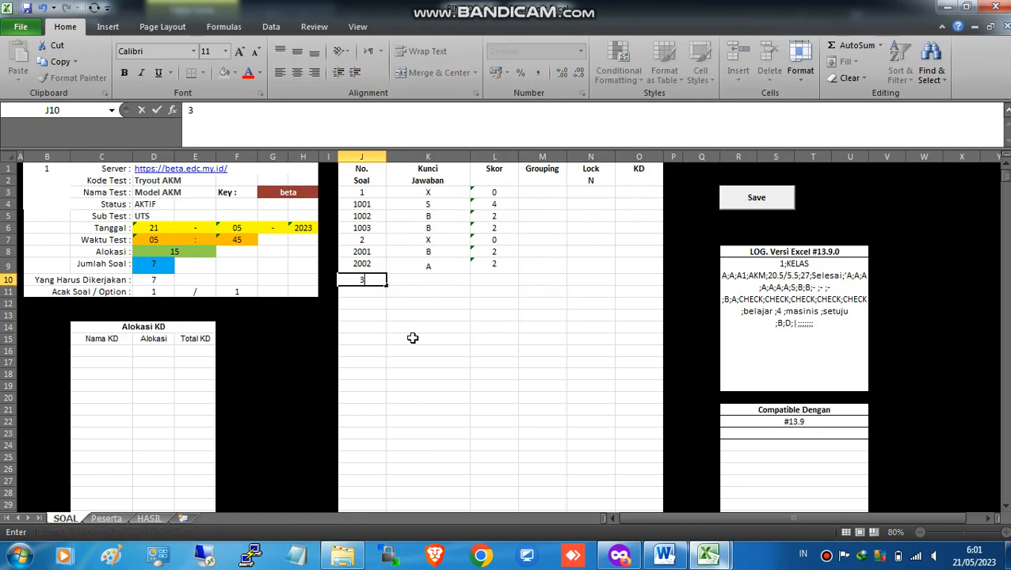
# Step: Give question 3 the answer key X in K10 and the score '0 as text in L10
pyautogui.click(435, 281)
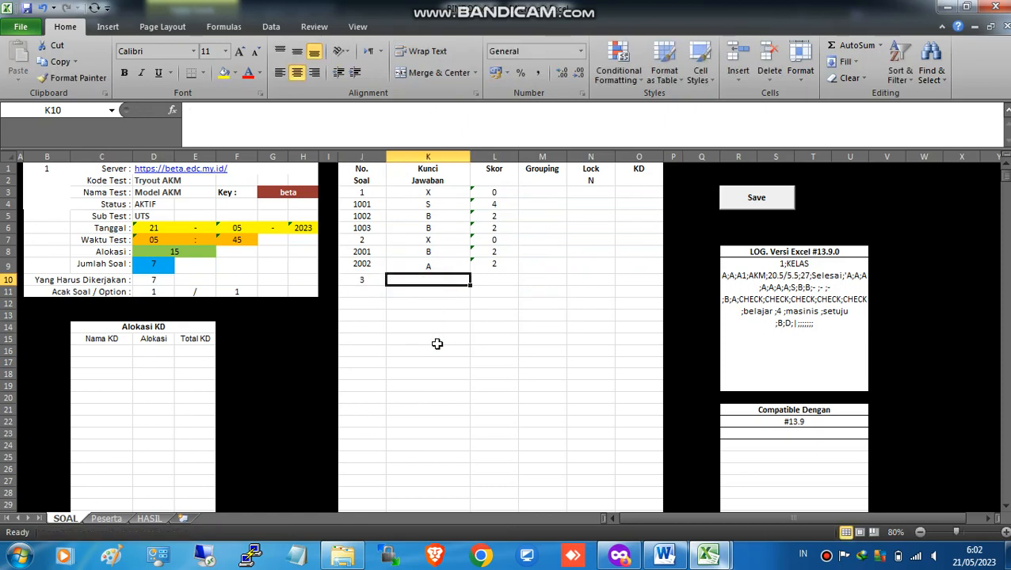
pyautogui.write('X')
pyautogui.click(444, 305)
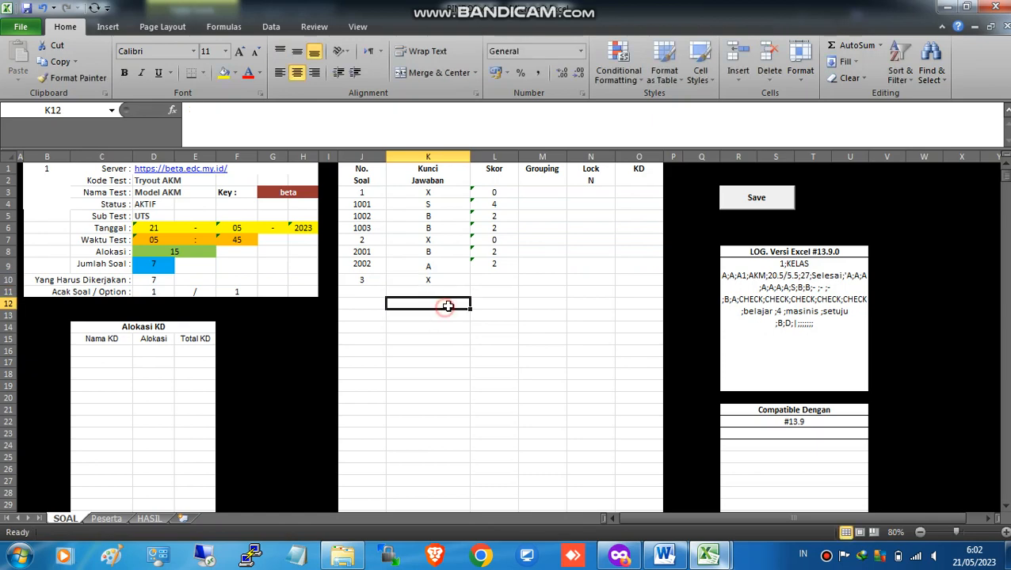
pyautogui.click(508, 279)
pyautogui.write("'0")
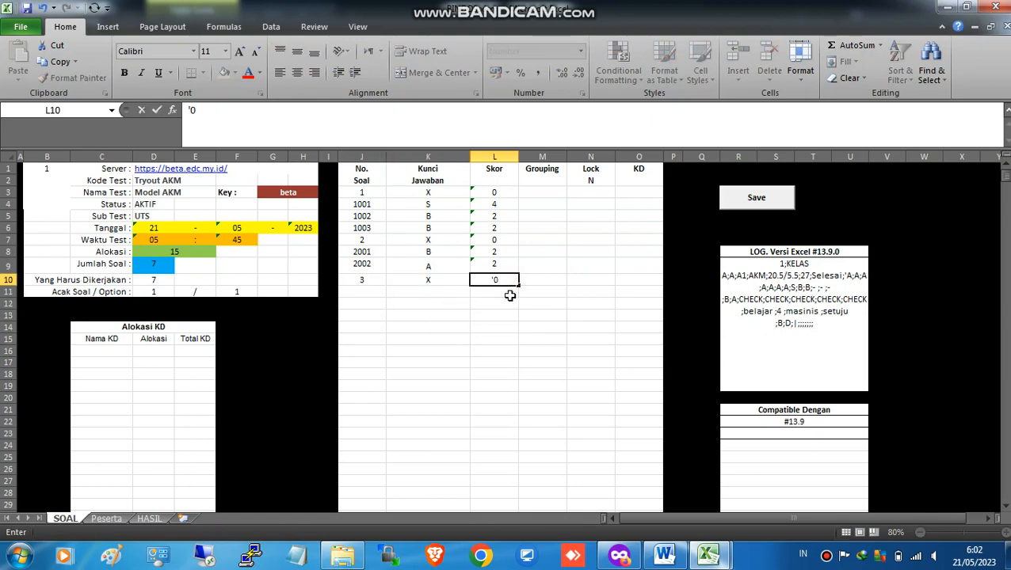
pyautogui.press('Return')
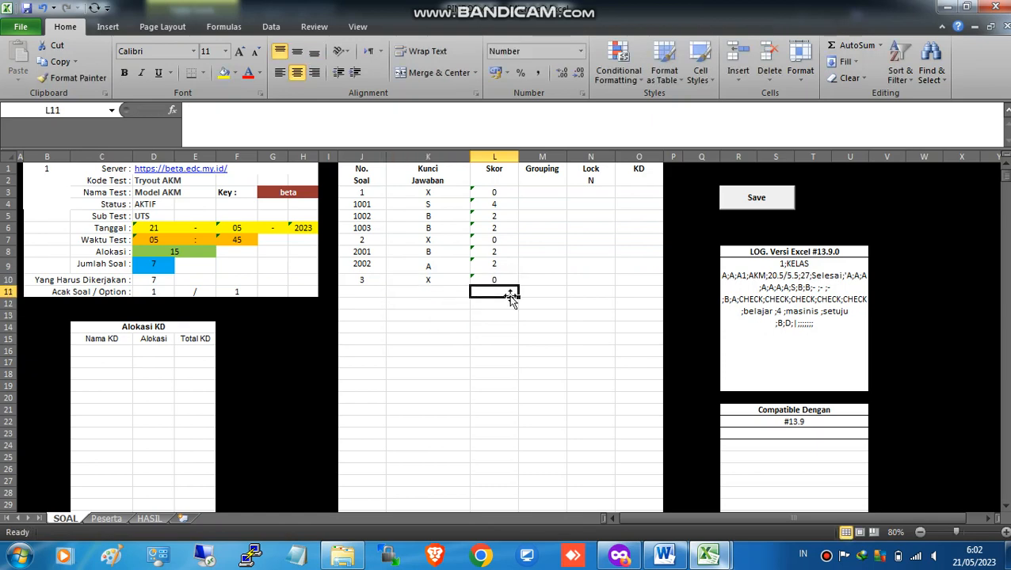
# Step: Select J11, copy K15:L19 from the template workbook again, and return to BINDO9.xlsm
pyautogui.rightClick(370, 295)
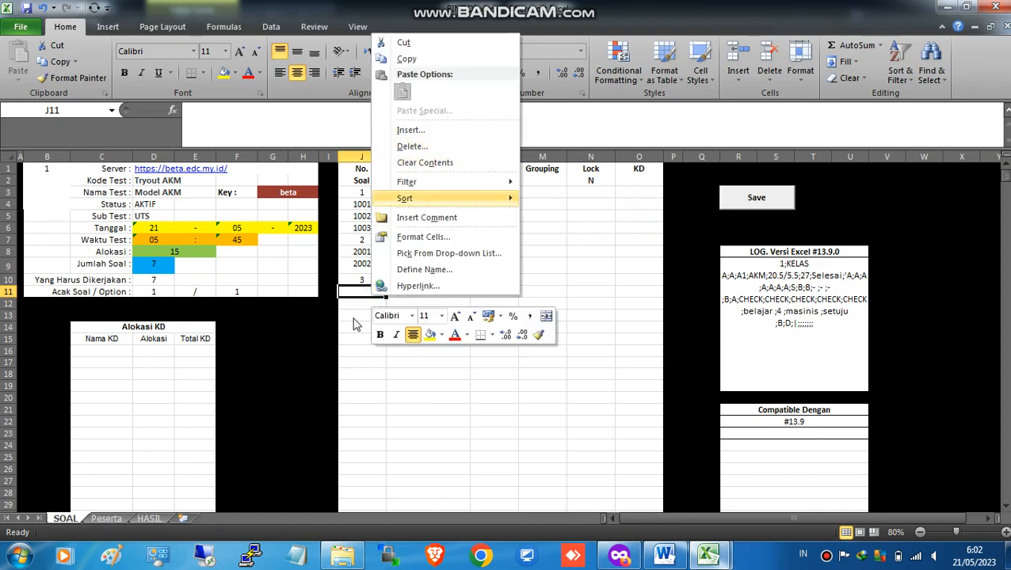
pyautogui.click(373, 295)
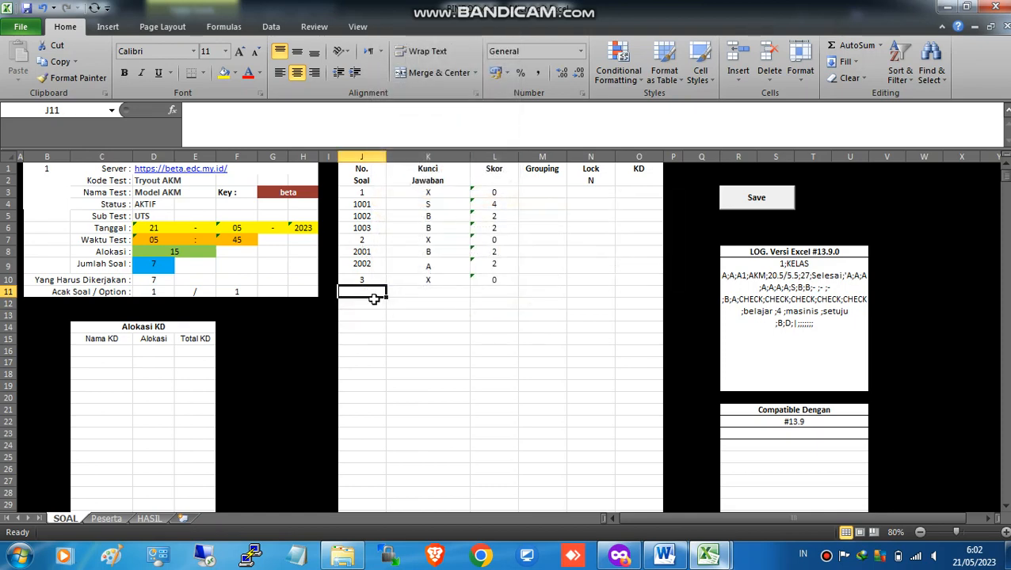
pyautogui.moveTo(707, 556)
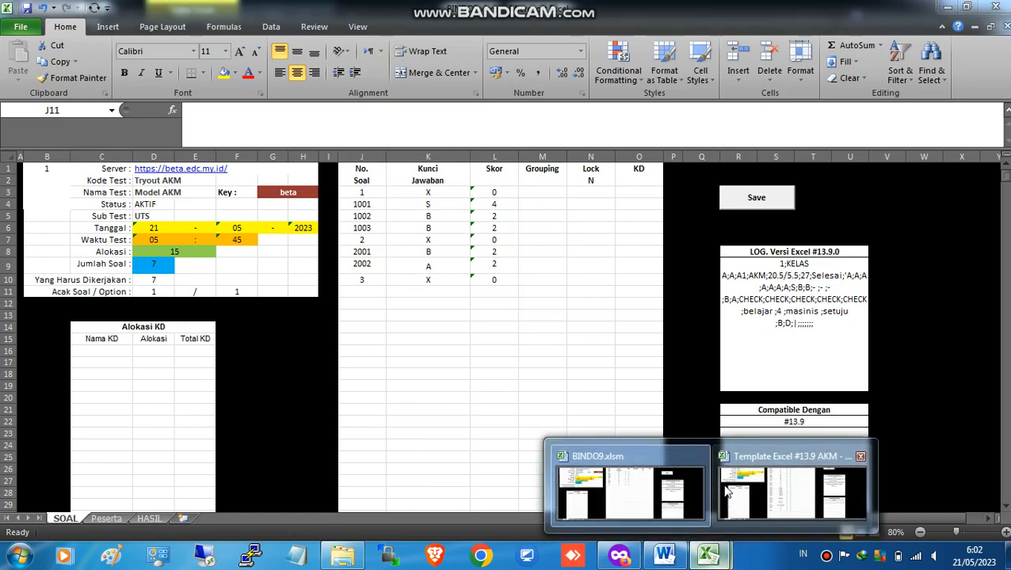
pyautogui.click(767, 487)
pyautogui.rightClick(438, 313)
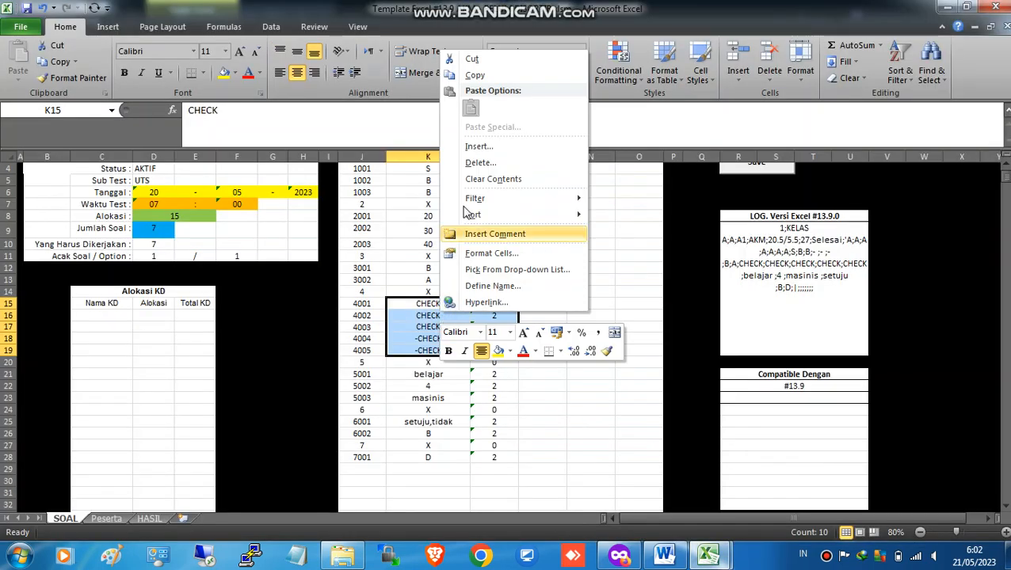
pyautogui.click(476, 75)
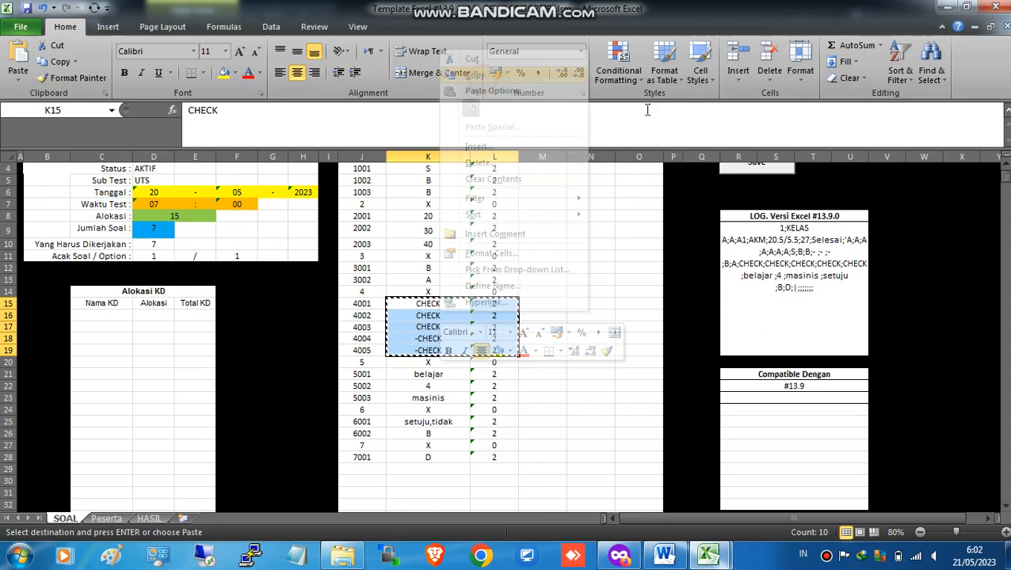
pyautogui.click(947, 6)
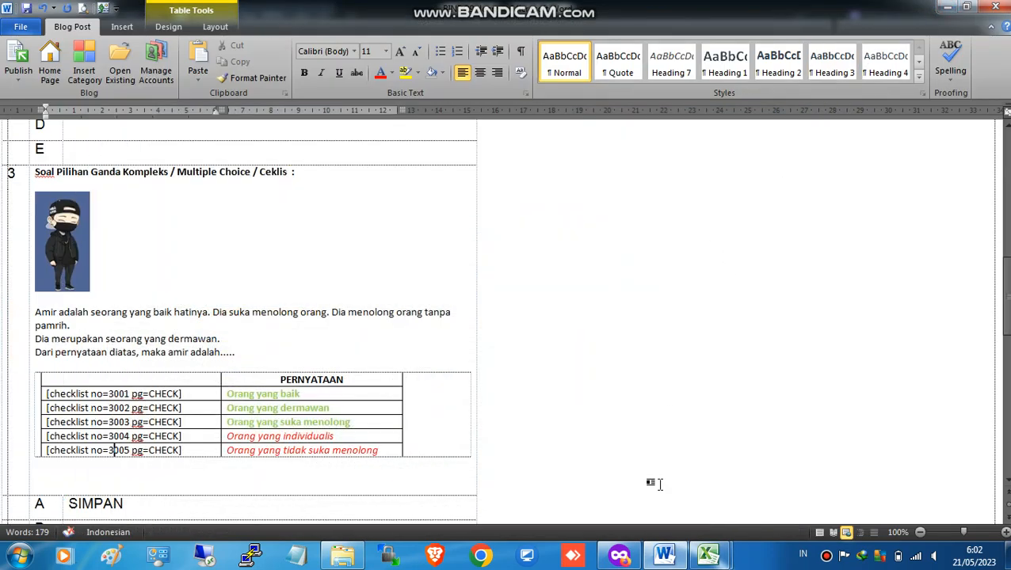
pyautogui.moveTo(708, 555)
pyautogui.click(602, 423)
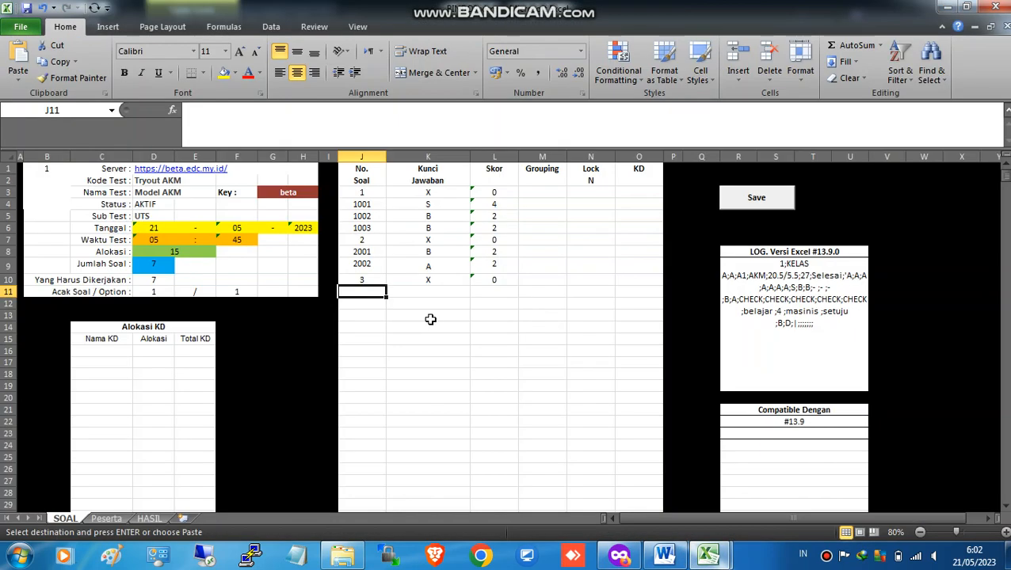
# Step: Paste the copied answer keys and scores as values only, starting at K11
pyautogui.rightClick(411, 293)
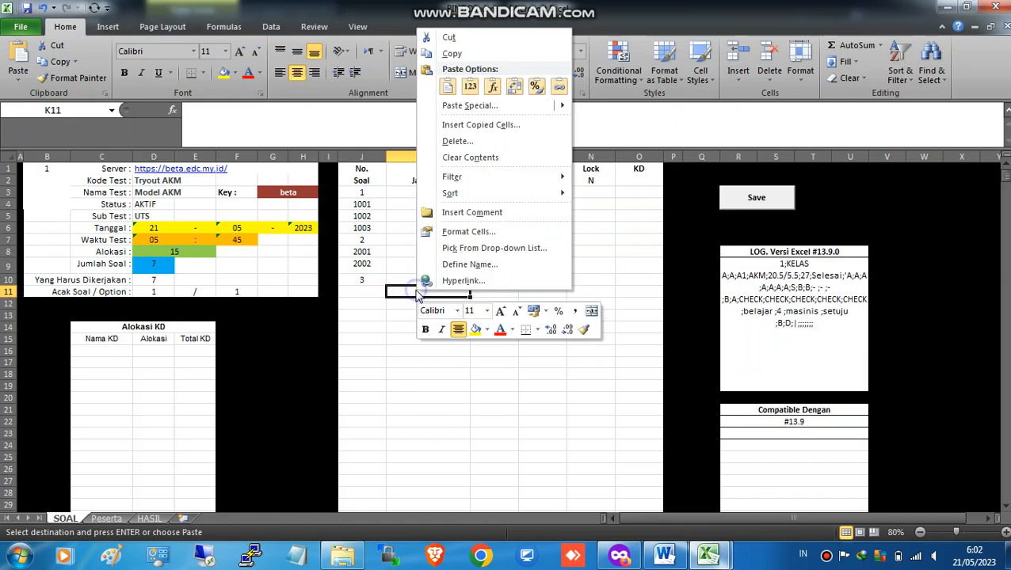
pyautogui.click(467, 90)
pyautogui.click(400, 372)
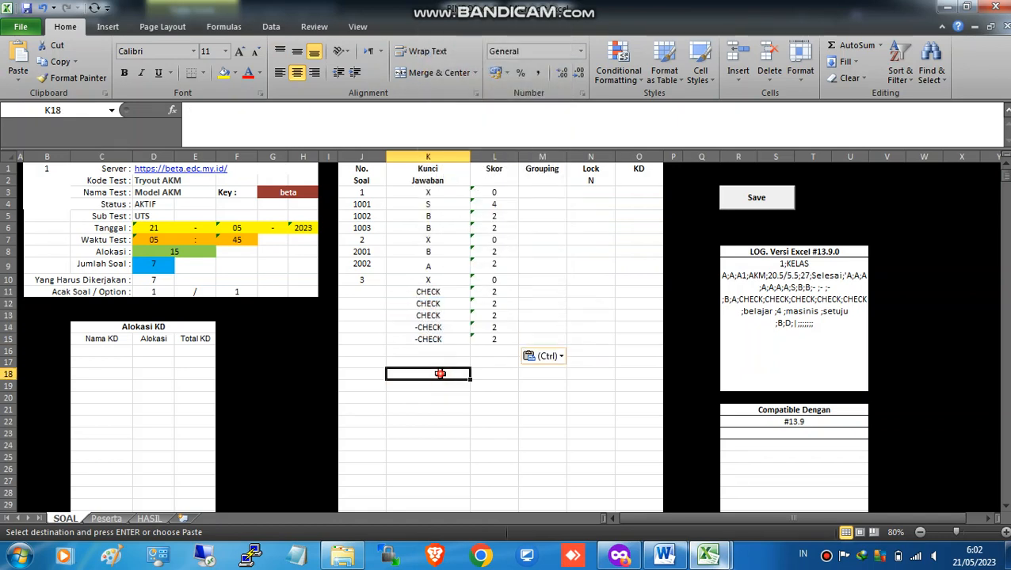
# Step: Enter the sub-item numbers 3001, 3002, 3003, 3004 and 3005 in cells J11 to J15
pyautogui.click(366, 292)
pyautogui.write('3')
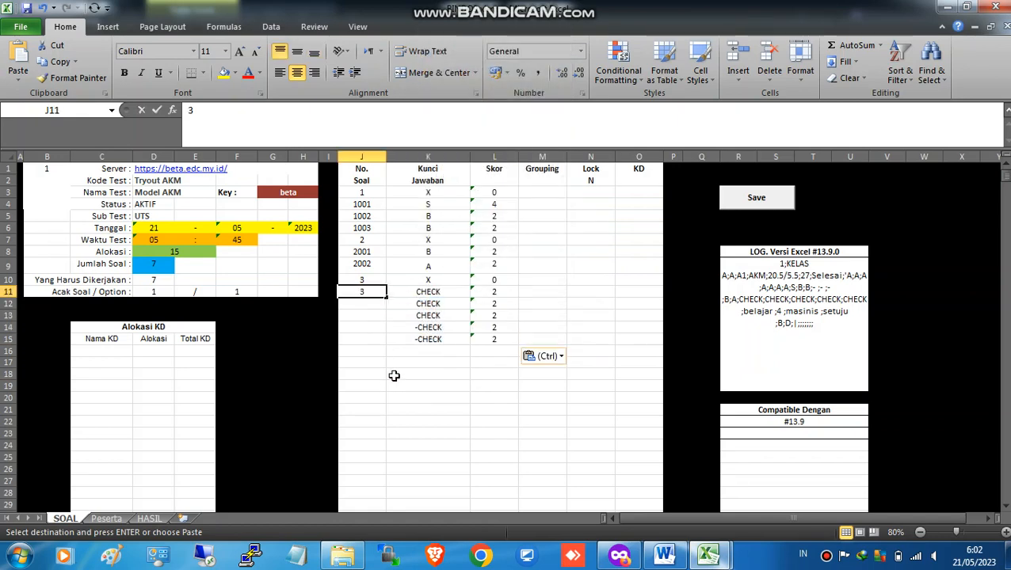
pyautogui.write('3')
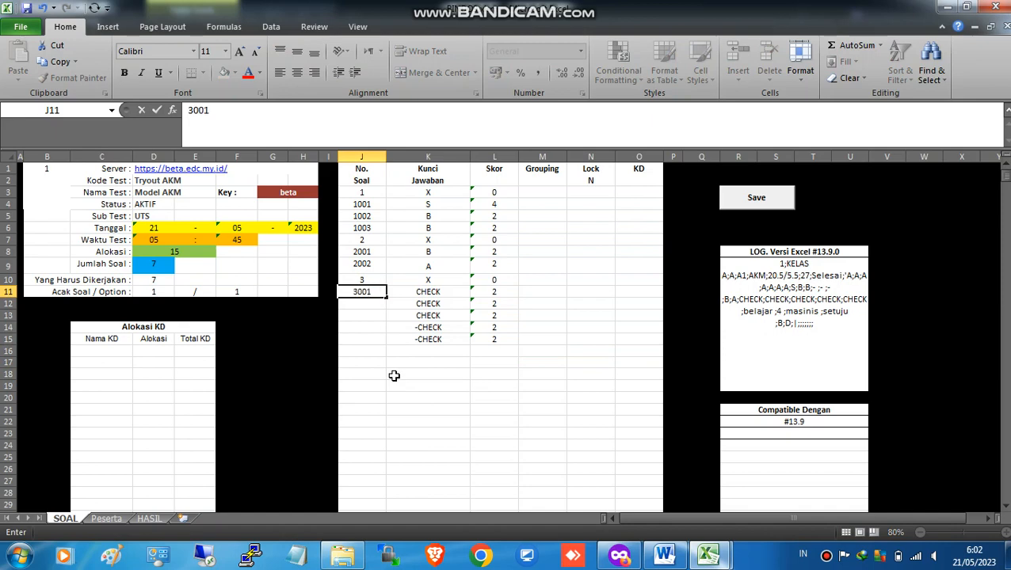
pyautogui.press('Return')
pyautogui.write('3002')
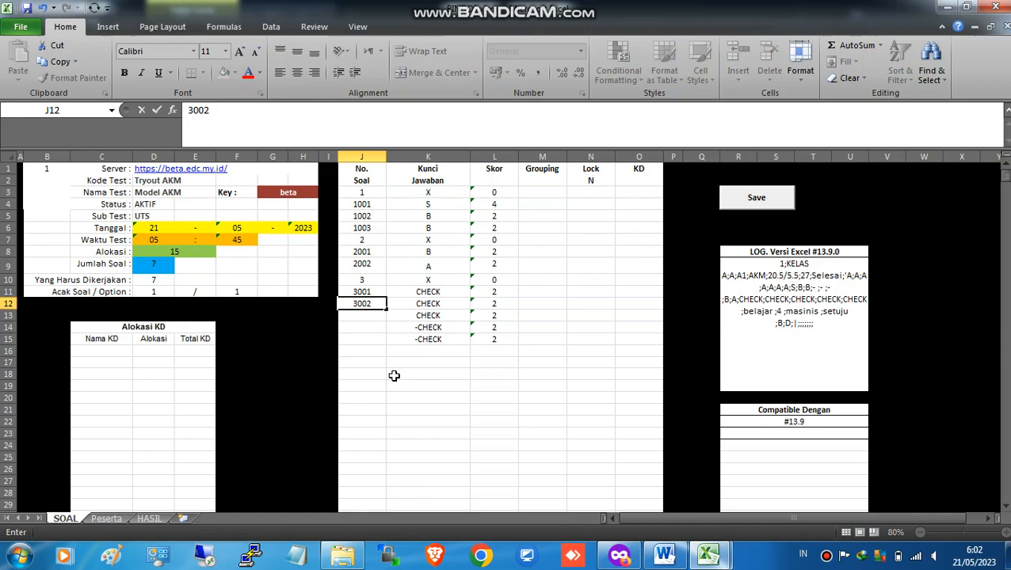
pyautogui.press('Return')
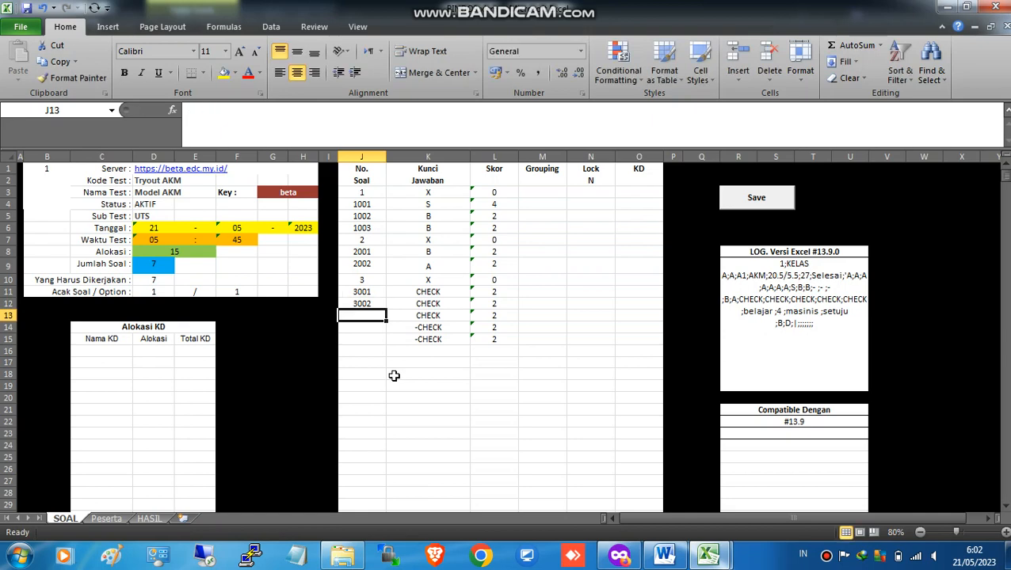
pyautogui.write('3003')
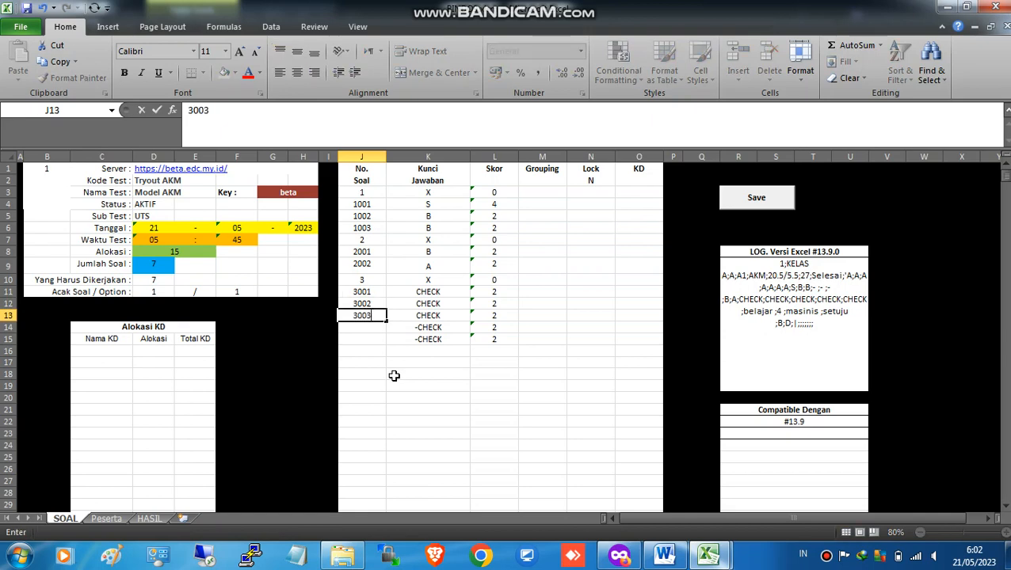
pyautogui.press('Return')
pyautogui.write('300')
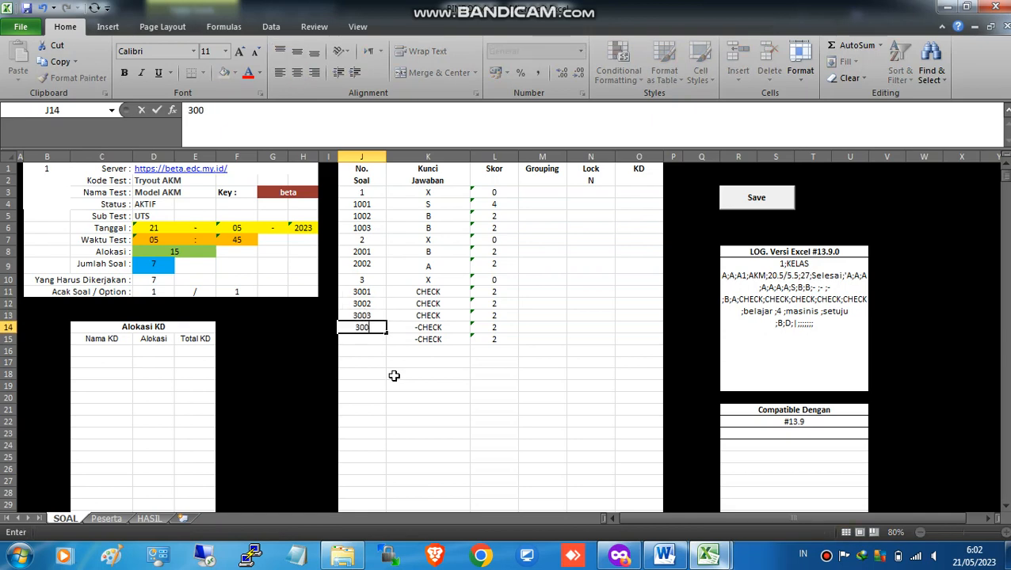
pyautogui.write('4')
pyautogui.press('Return')
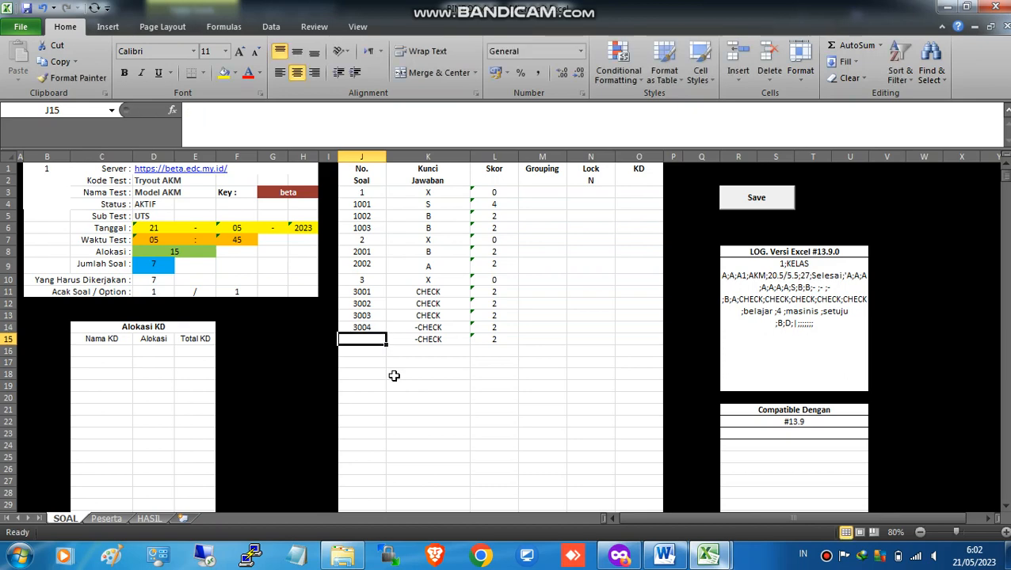
pyautogui.write('3005')
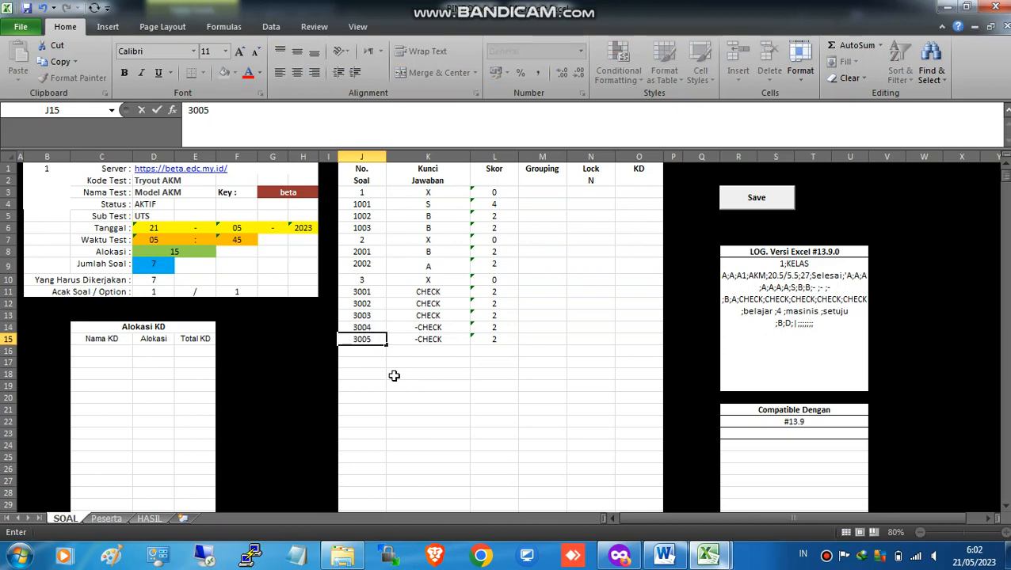
pyautogui.press('Return')
# Step: Check the item numbers in J11:J15 against the checklist codes in question 3's table in the BINDO9 Word document
pyautogui.moveTo(371, 292); pyautogui.dragTo(368, 329)
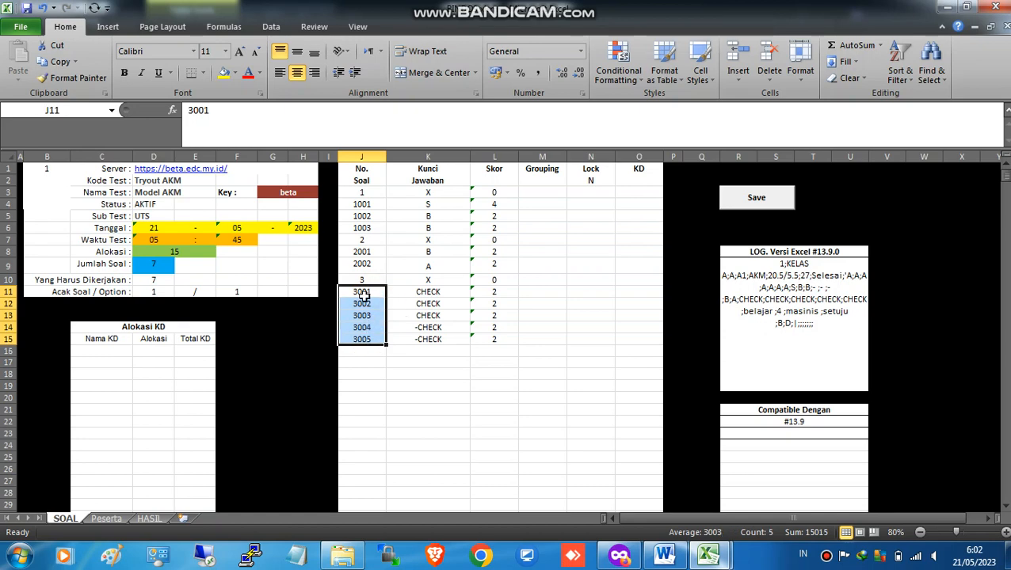
pyautogui.click(369, 339)
pyautogui.click(662, 556)
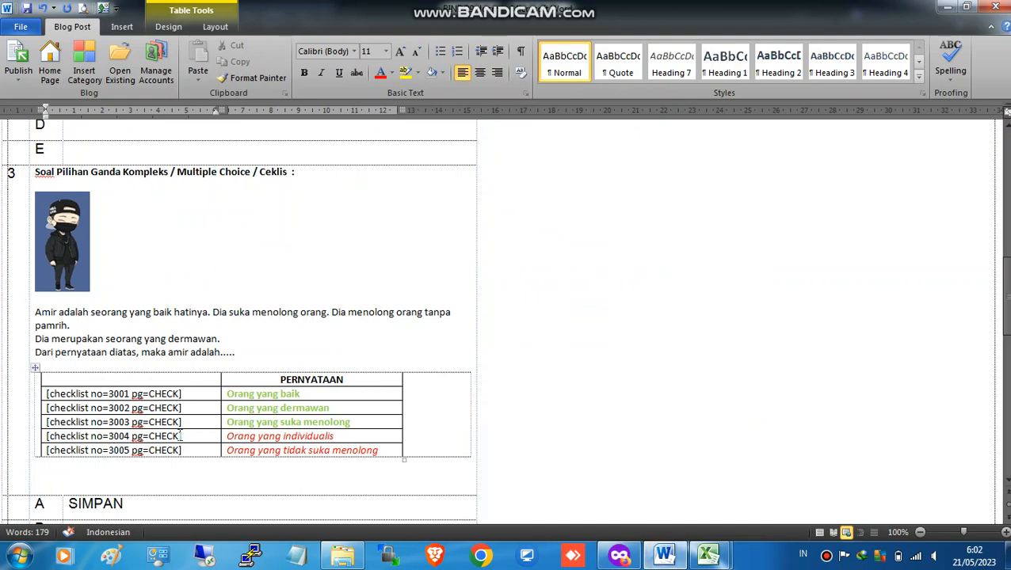
pyautogui.click(110, 394)
pyautogui.click(109, 410)
pyautogui.click(118, 449)
pyautogui.moveTo(150, 423); pyautogui.dragTo(177, 450)
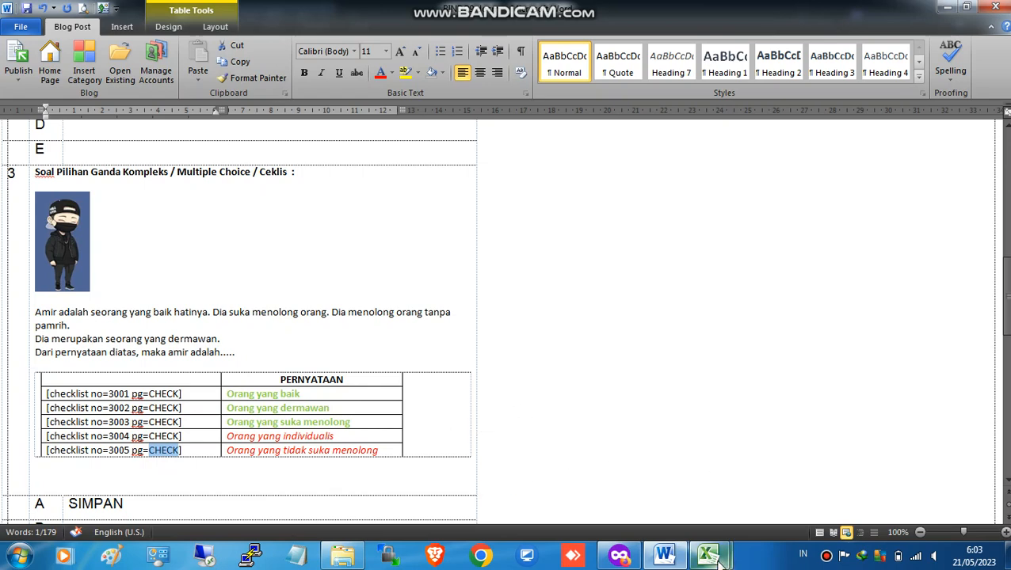
# Step: Arrange the BINDO9 Word document and the BINDO9.xlsm workbook side by side, with question 3 and its answer key rows in view
pyautogui.moveTo(708, 555)
pyautogui.click(664, 513)
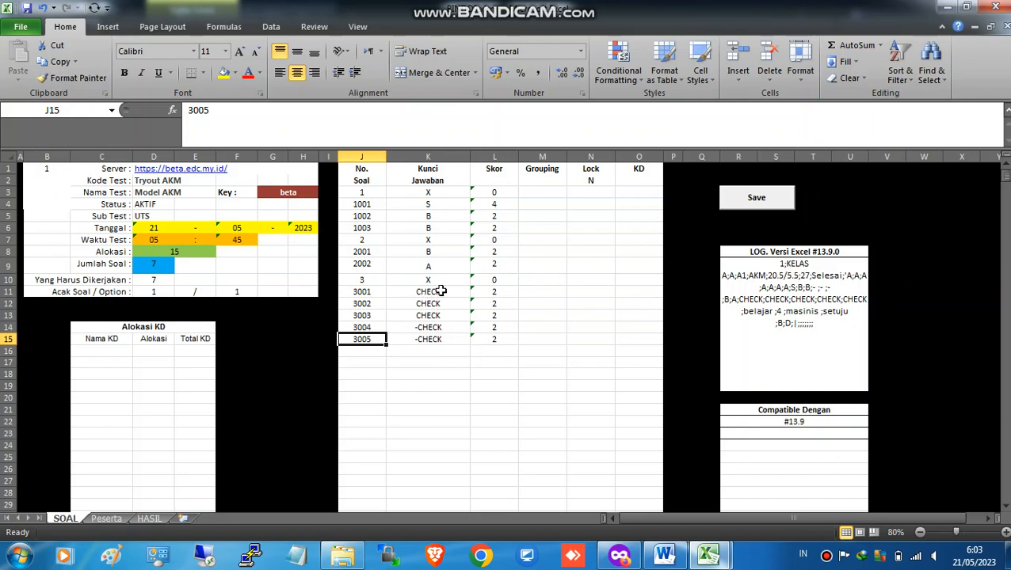
pyautogui.moveTo(721, 6); pyautogui.dragTo(788, 36)
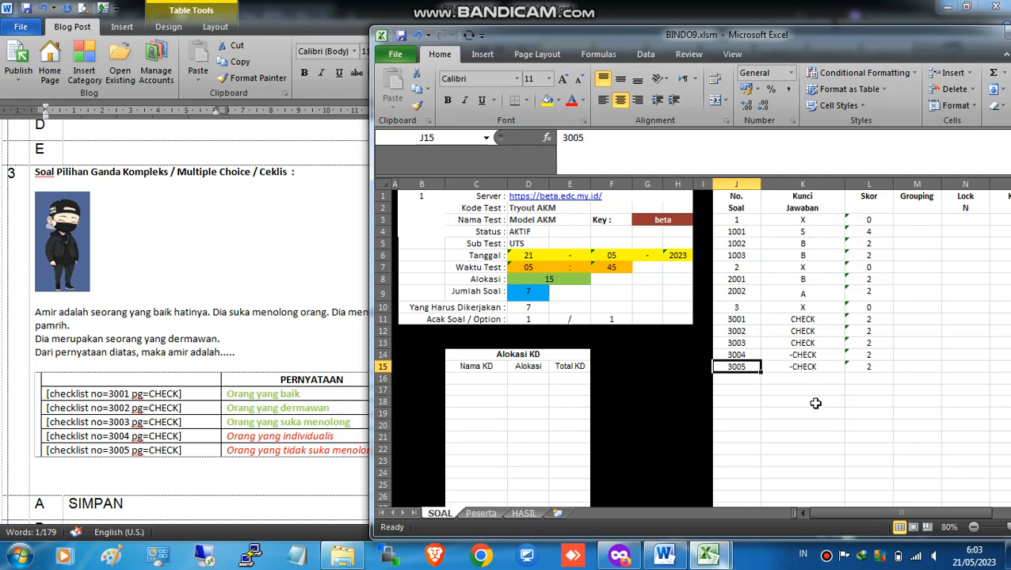
pyautogui.click(801, 319)
pyautogui.click(300, 355)
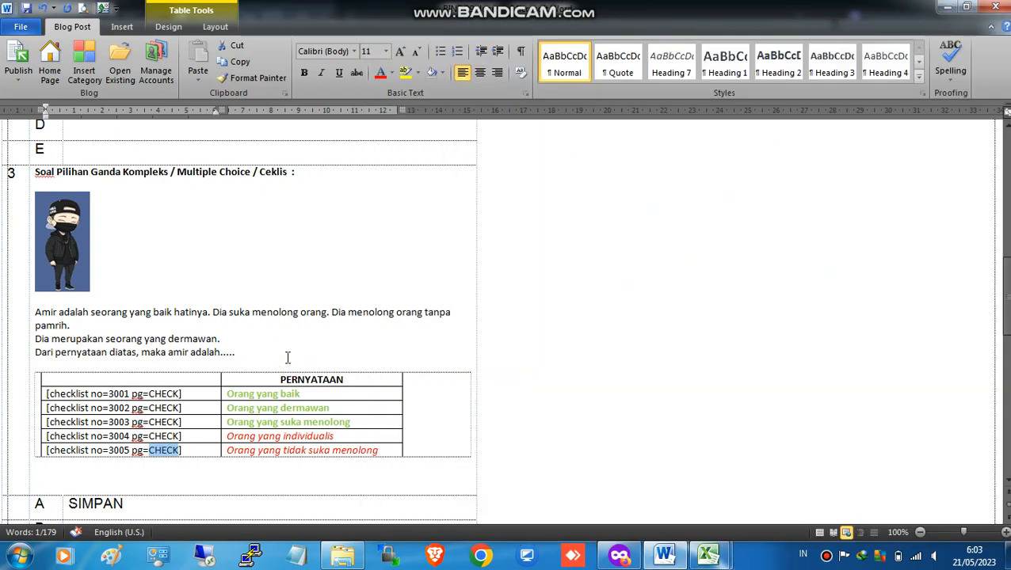
pyautogui.click(966, 7)
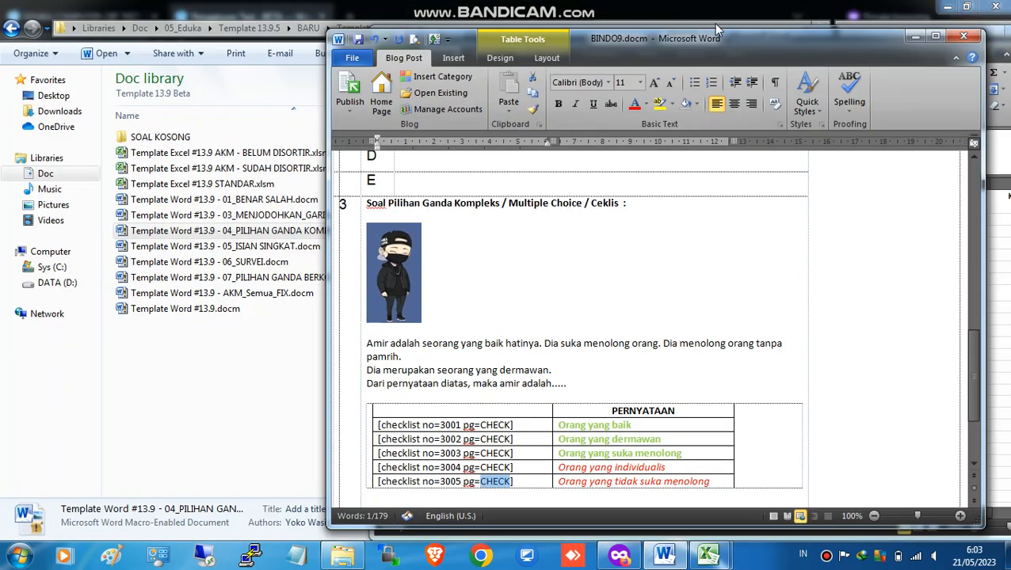
pyautogui.moveTo(737, 35); pyautogui.dragTo(0, 96)
pyautogui.moveTo(891, 37); pyautogui.dragTo(1010, 43)
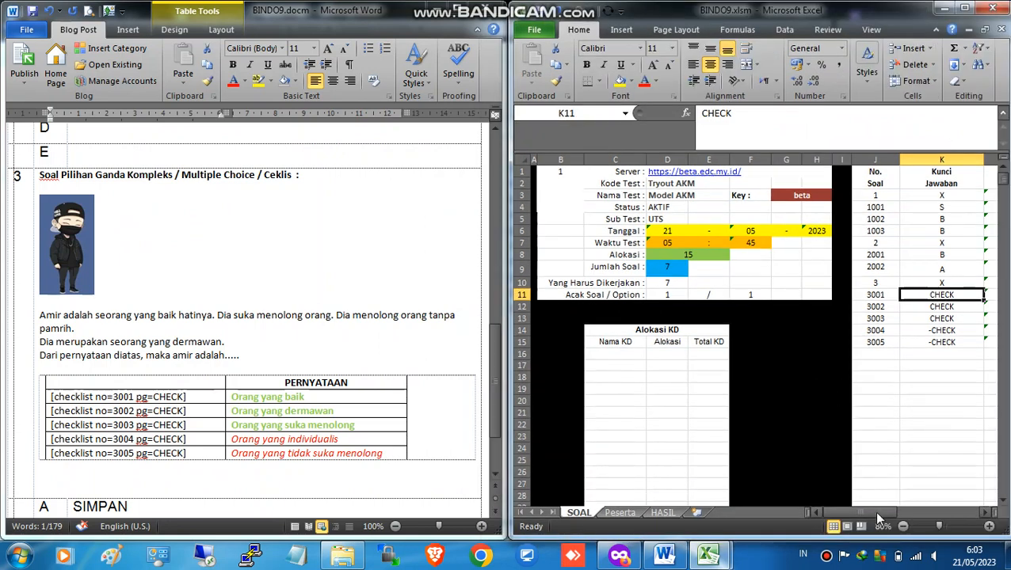
pyautogui.click(902, 526)
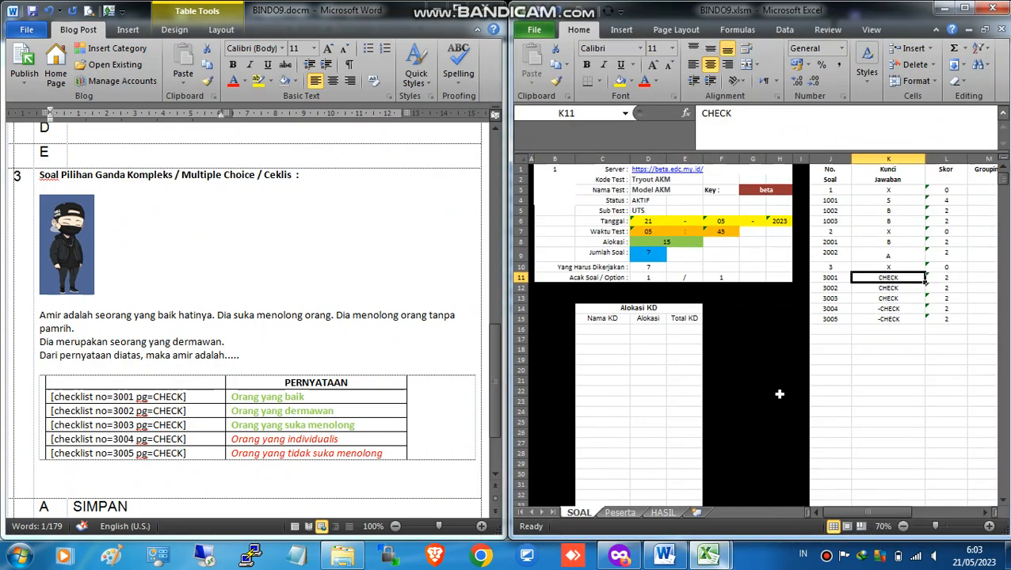
pyautogui.click(989, 527)
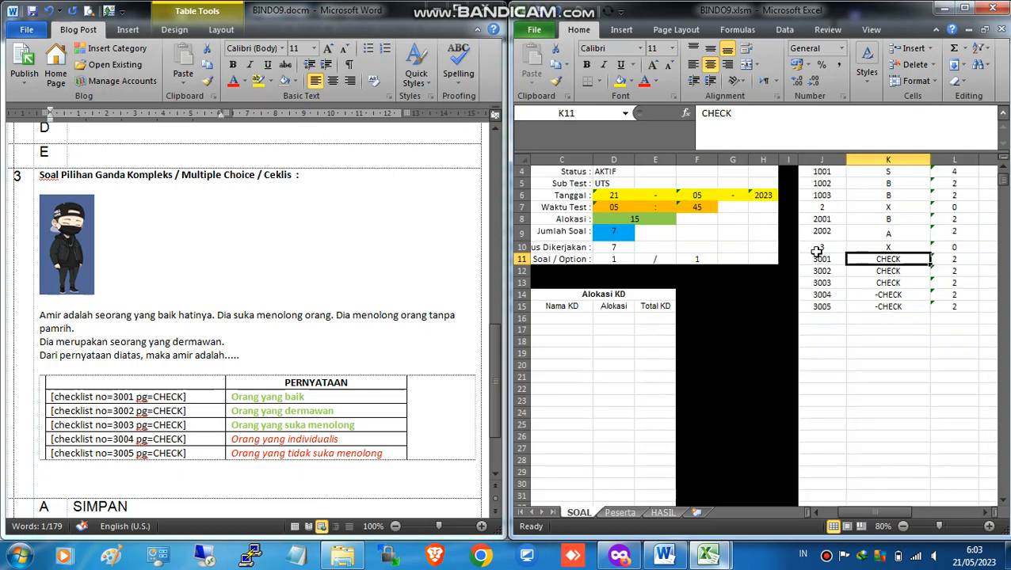
pyautogui.scroll(1, 816, 252)
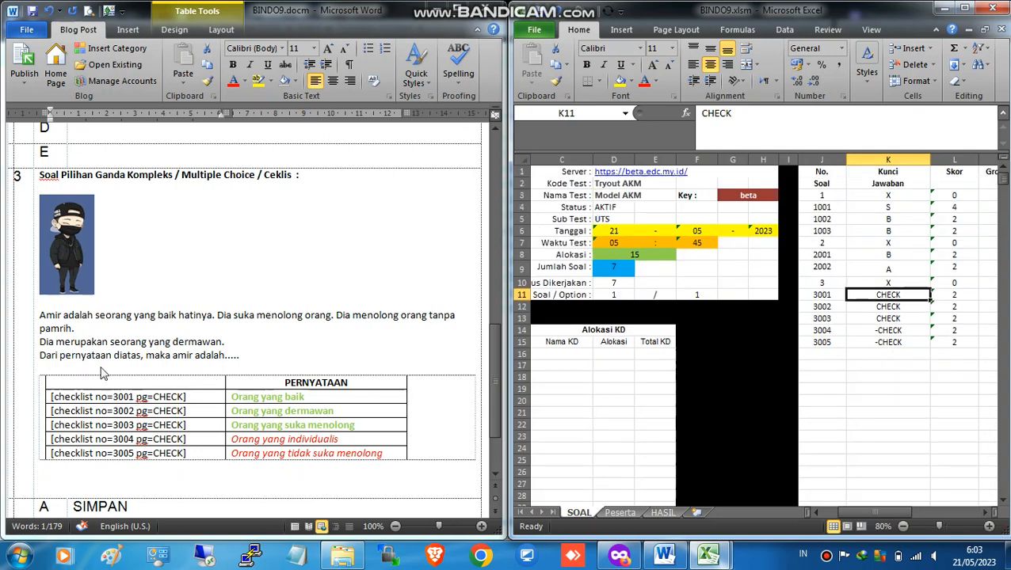
# Step: Read question 3's passage in the Word document and relate it to the first checklist statement
pyautogui.click(129, 317)
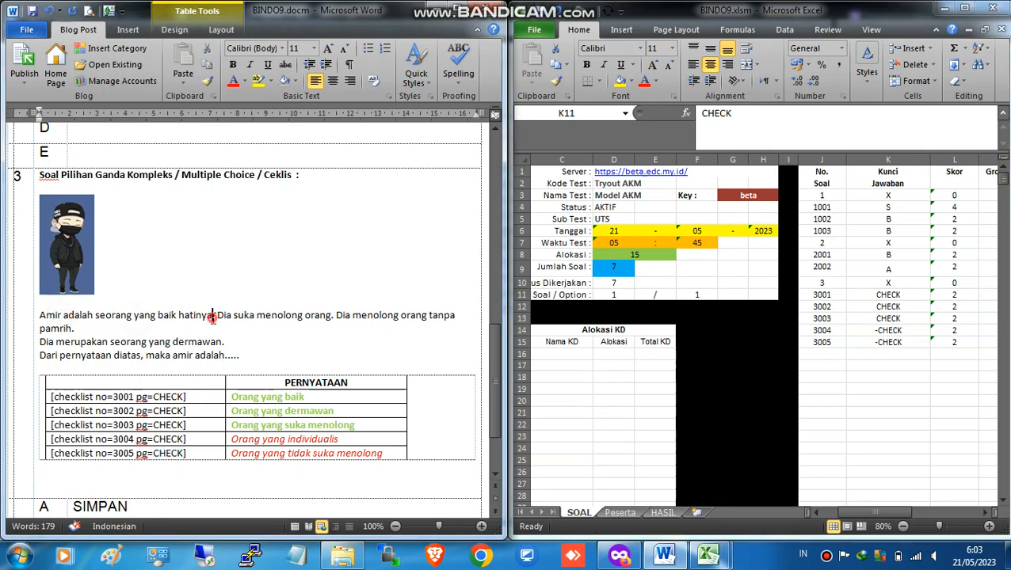
pyautogui.moveTo(256, 316); pyautogui.dragTo(351, 317)
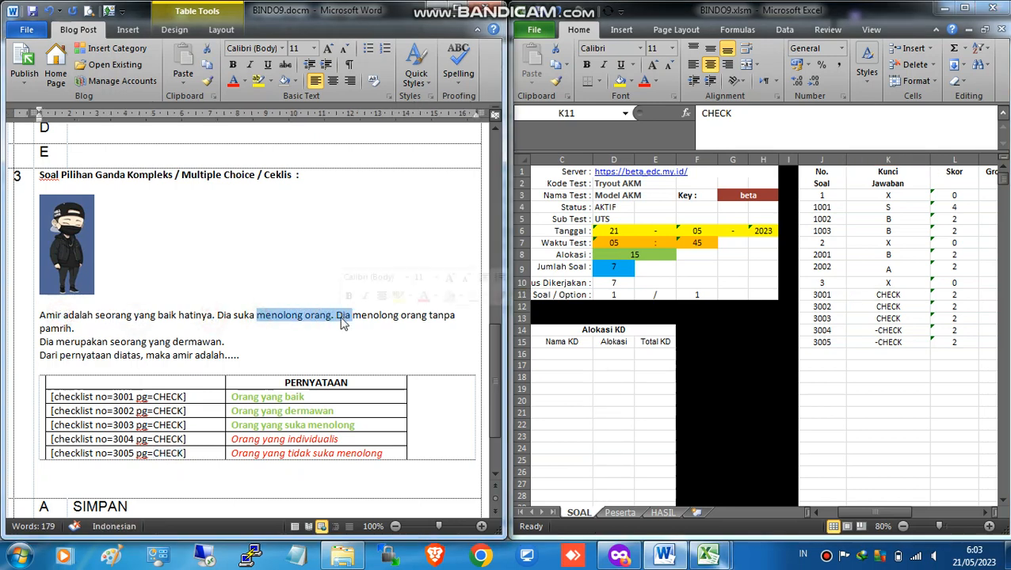
pyautogui.click(408, 327)
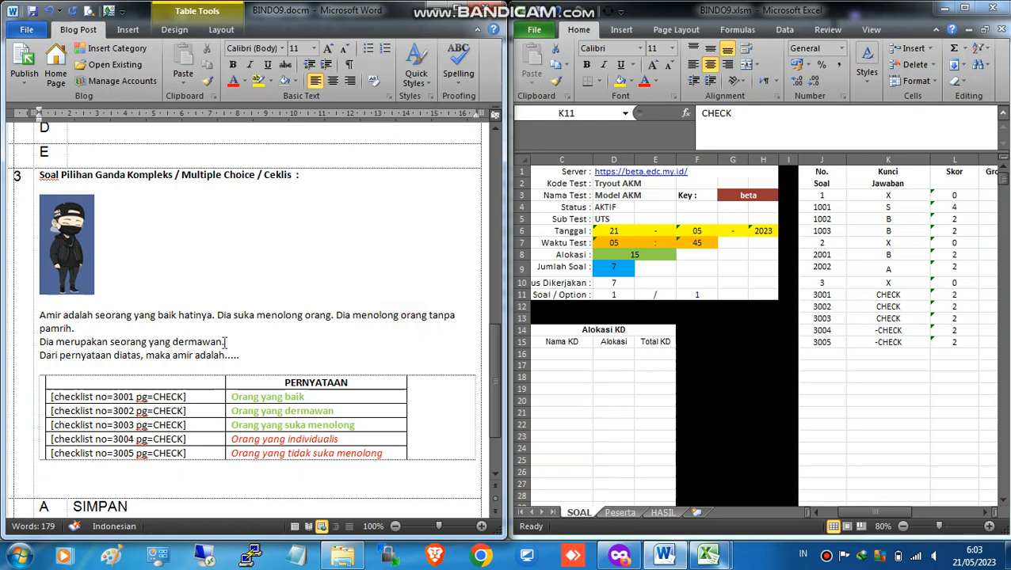
pyautogui.moveTo(112, 342); pyautogui.dragTo(147, 342)
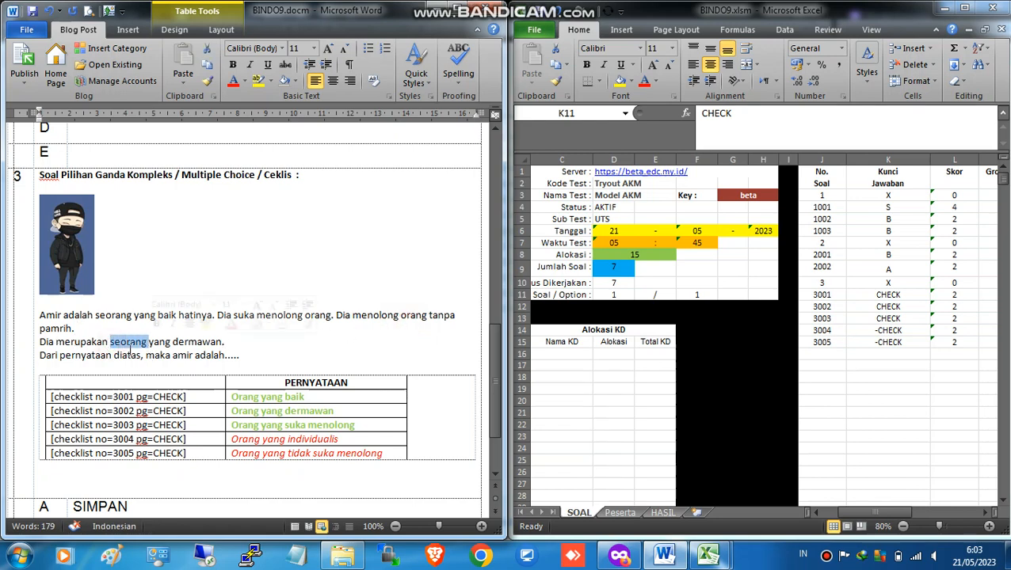
pyautogui.moveTo(40, 356); pyautogui.dragTo(253, 356)
pyautogui.click(265, 359)
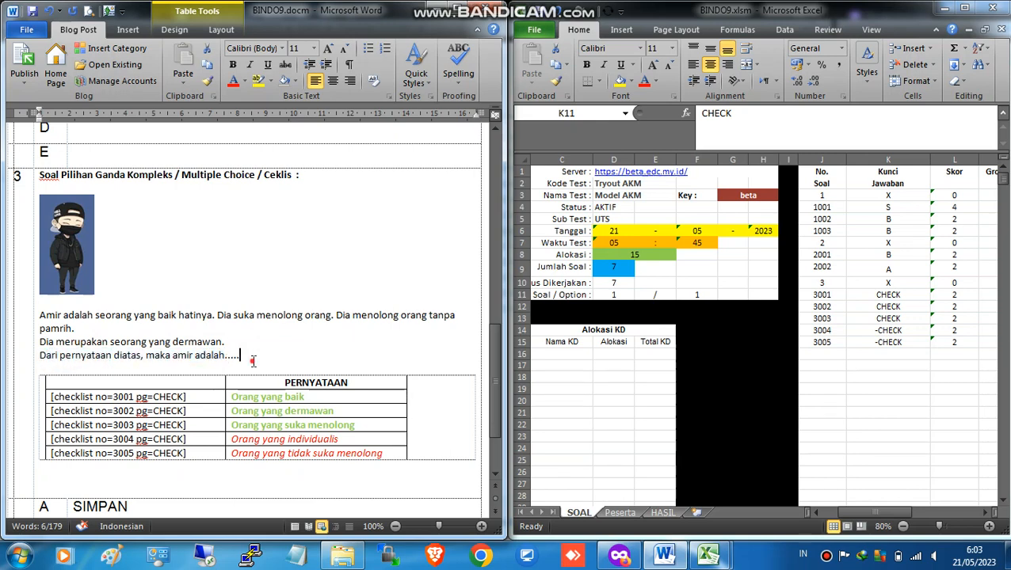
pyautogui.click(148, 397)
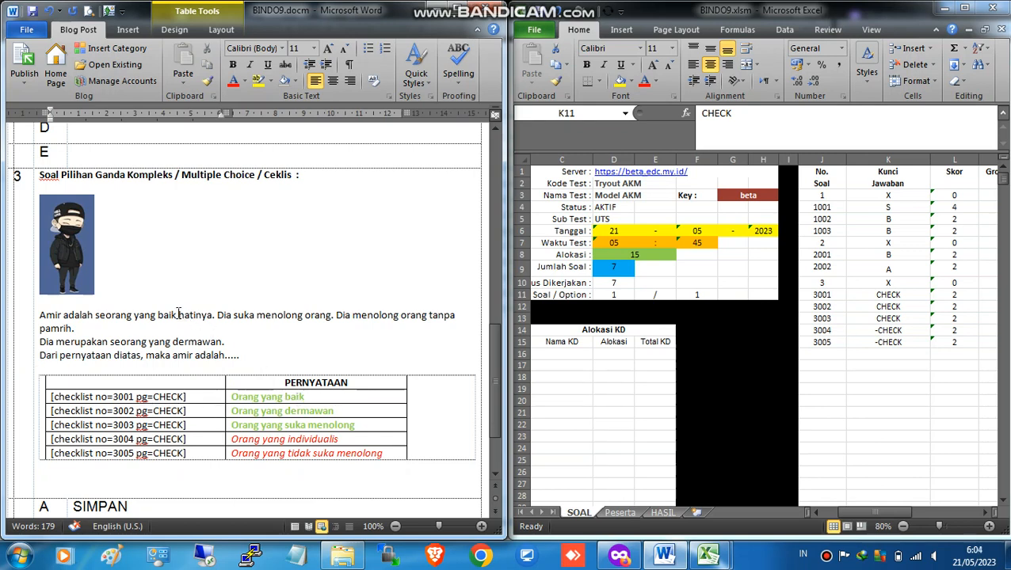
pyautogui.click(142, 318)
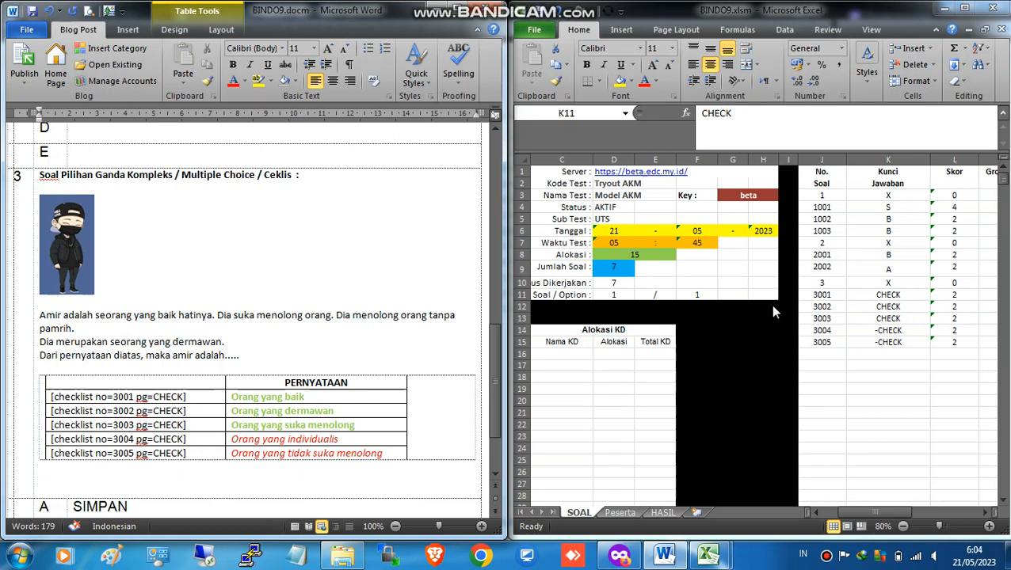
# Step: Compare the statements for items 3001 to 3003 in the Word table with their answer keys and scores in K11:L13
pyautogui.click(878, 294)
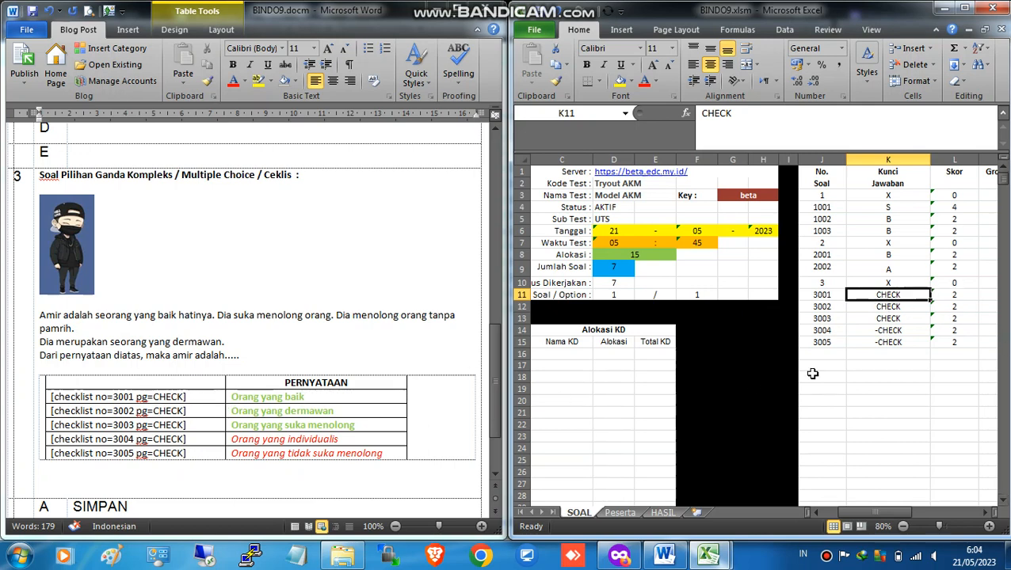
pyautogui.click(959, 296)
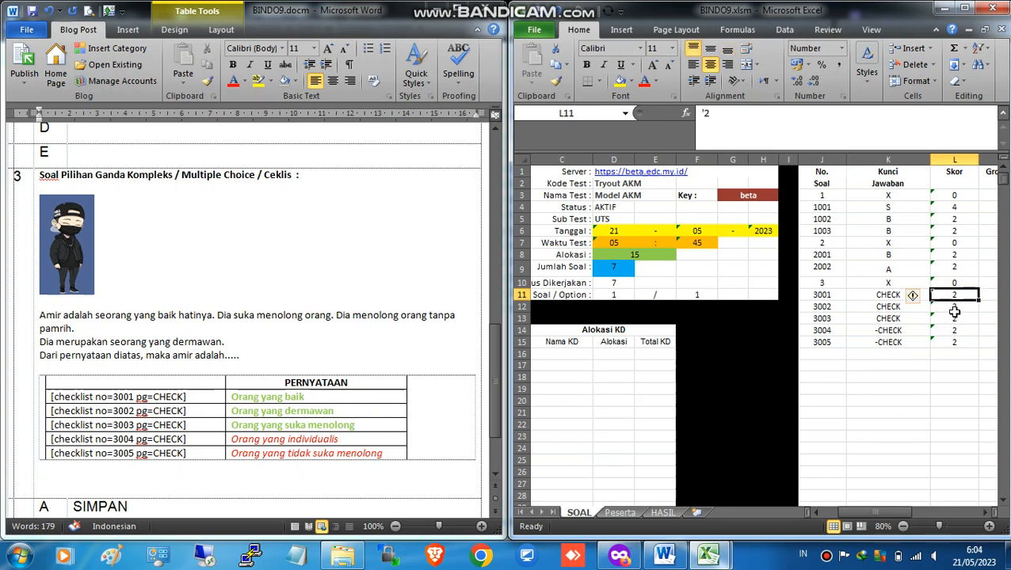
pyautogui.click(883, 297)
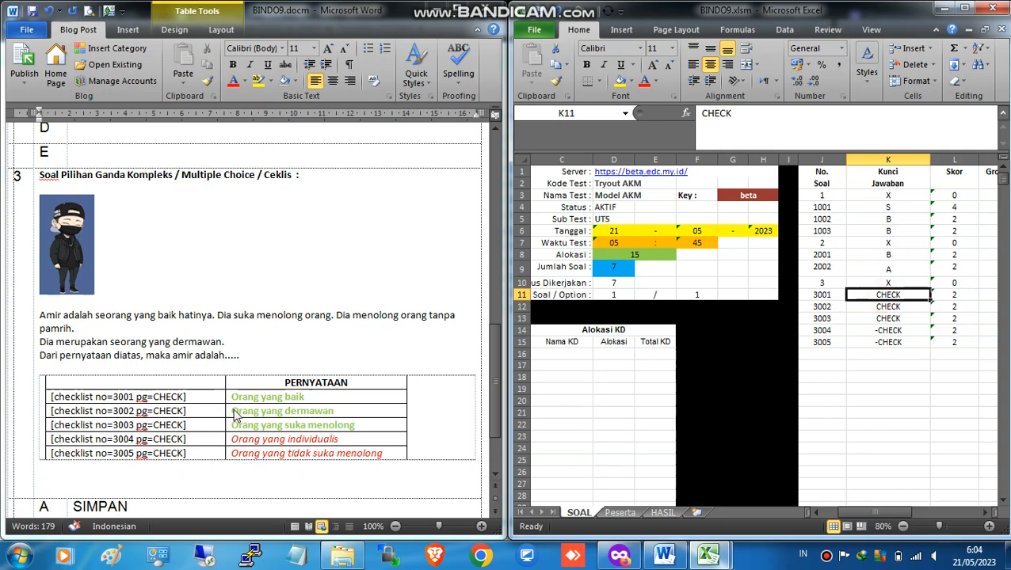
pyautogui.click(328, 413)
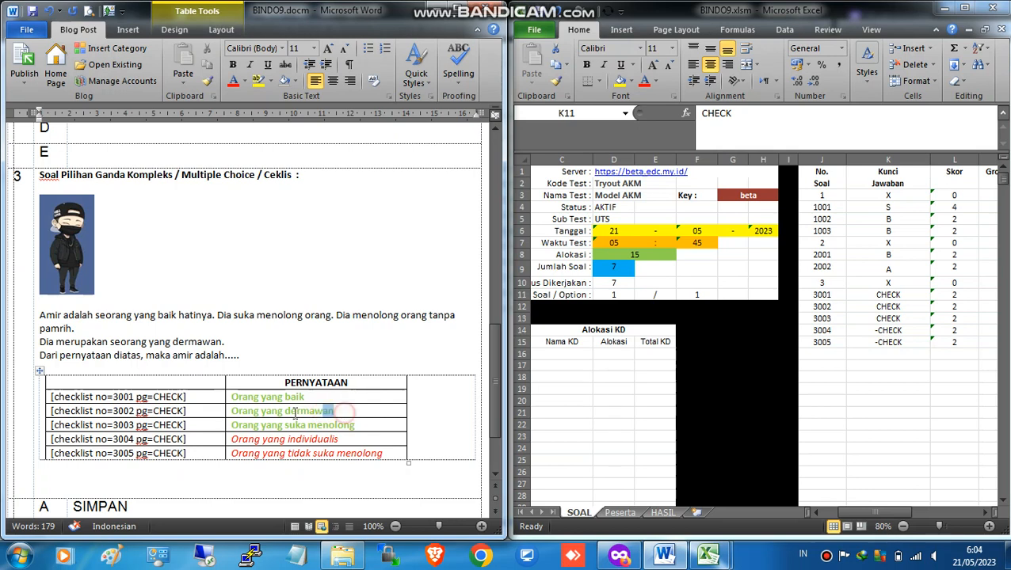
pyautogui.moveTo(336, 412); pyautogui.dragTo(231, 412)
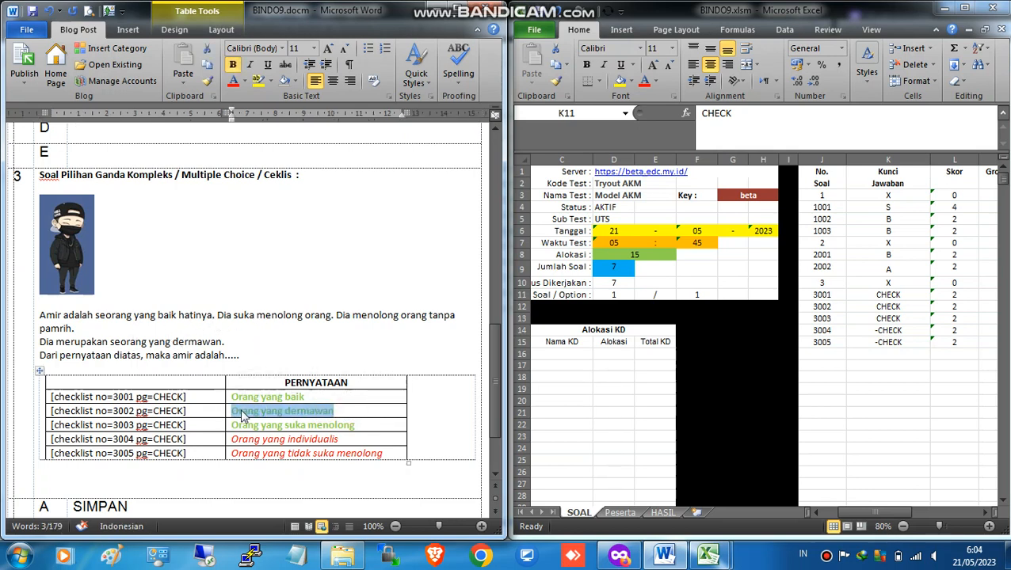
pyautogui.click(187, 411)
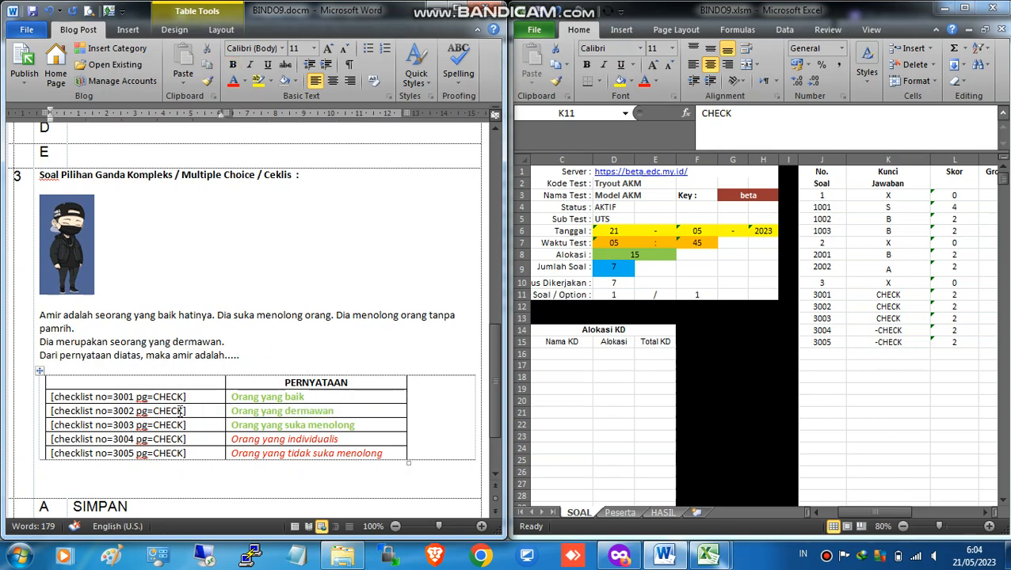
pyautogui.click(956, 307)
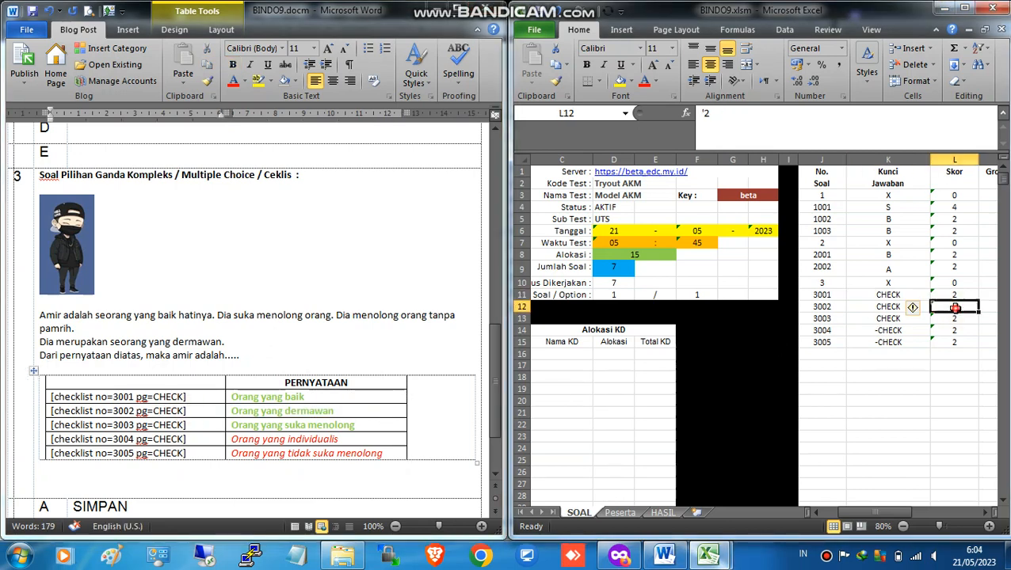
pyautogui.click(888, 319)
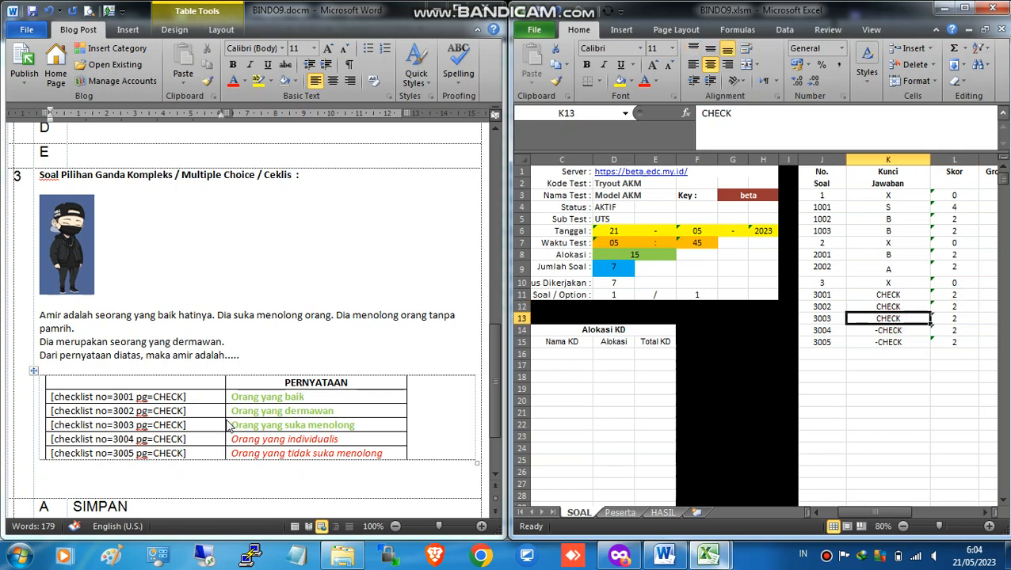
pyautogui.click(242, 425)
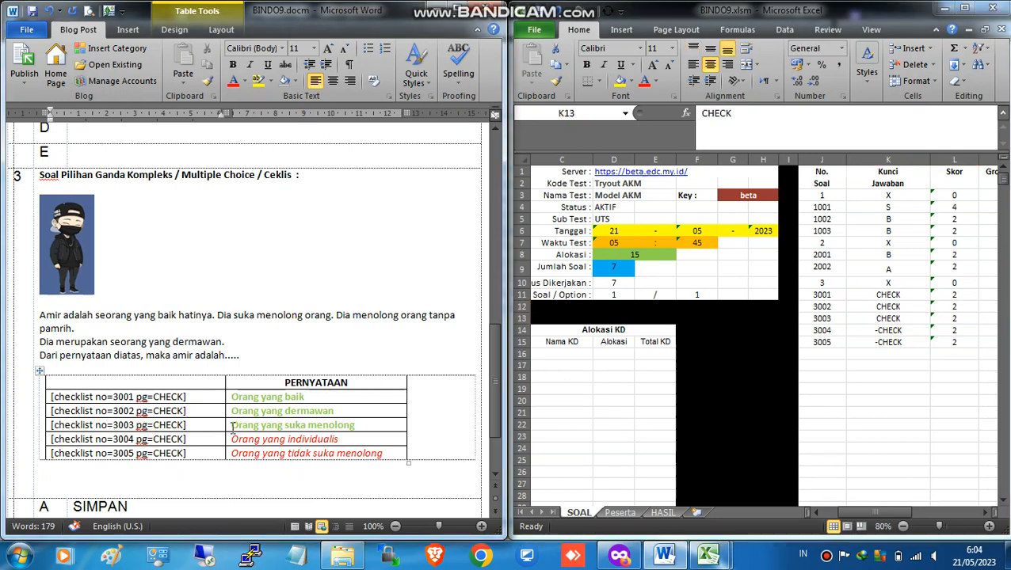
pyautogui.moveTo(231, 425); pyautogui.dragTo(355, 426)
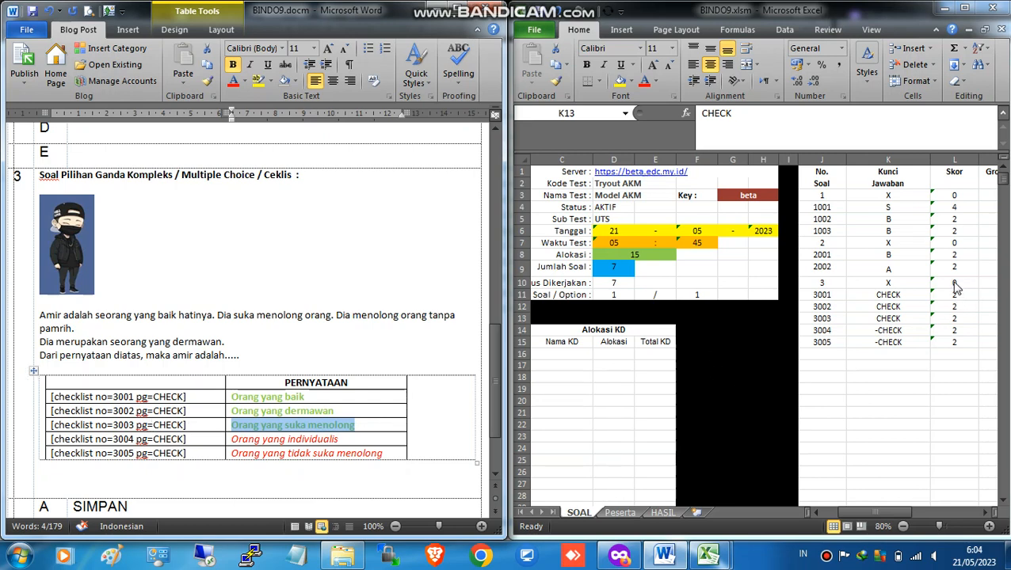
pyautogui.click(960, 317)
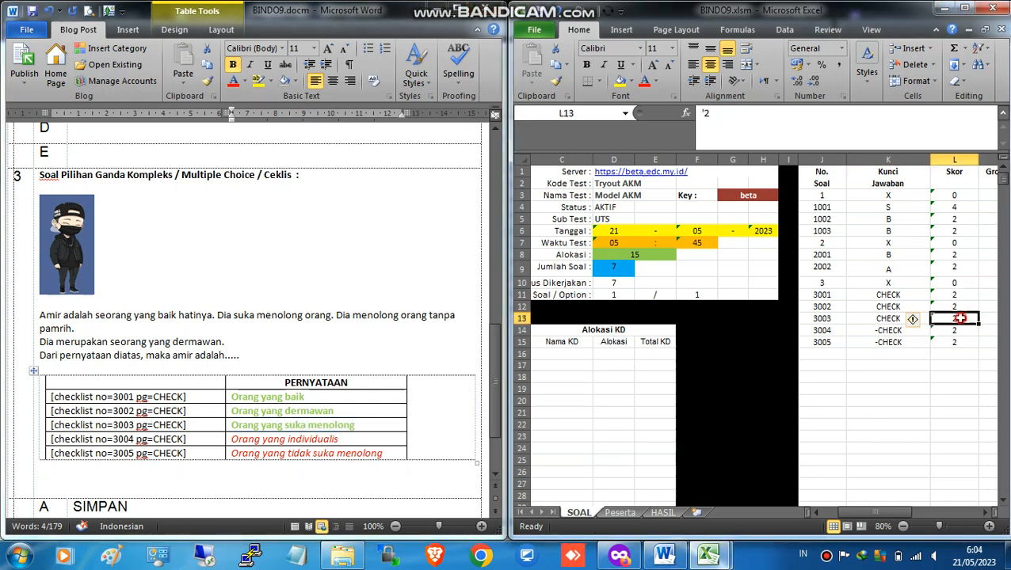
pyautogui.click(893, 333)
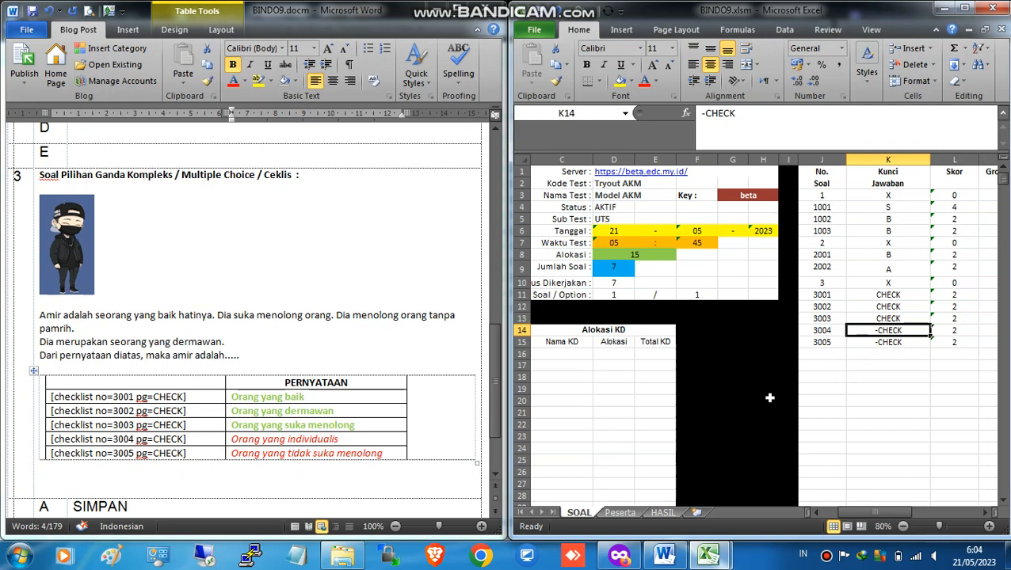
pyautogui.click(866, 353)
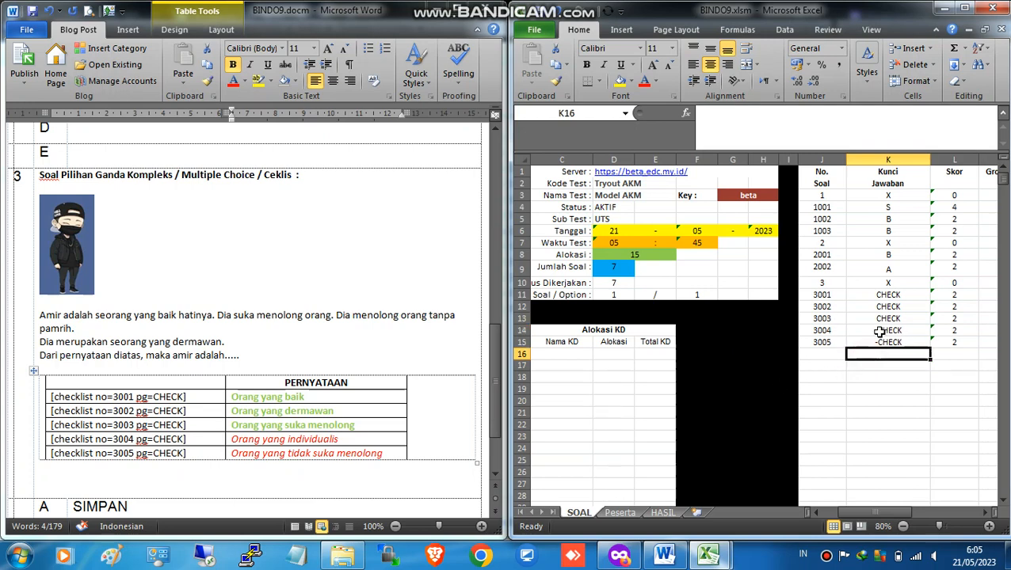
# Step: Add a leading apostrophe to the -CHECK key in cell K14 so that it is stored as text
pyautogui.click(879, 331)
pyautogui.doubleClick(879, 332)
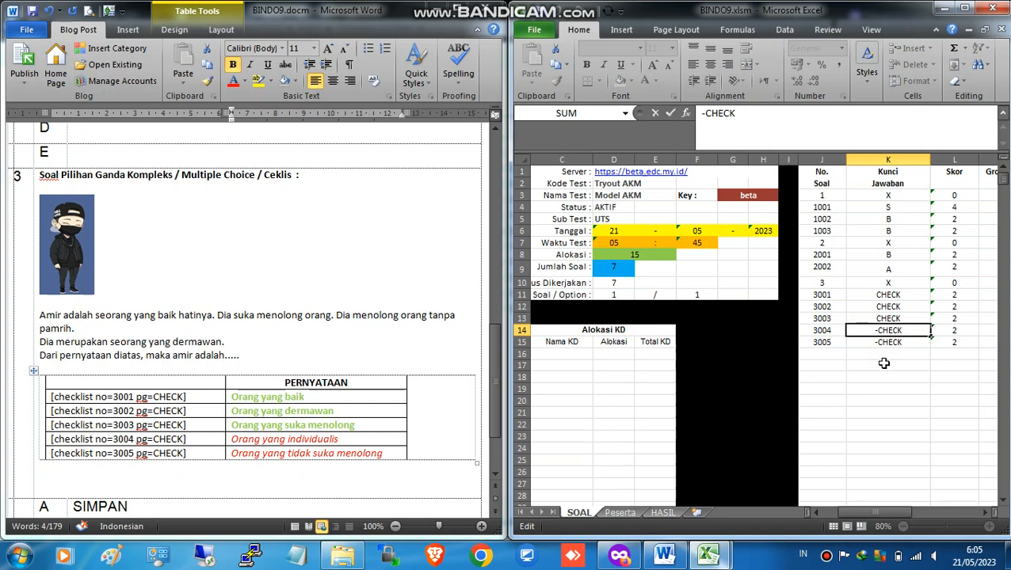
pyautogui.click(884, 364)
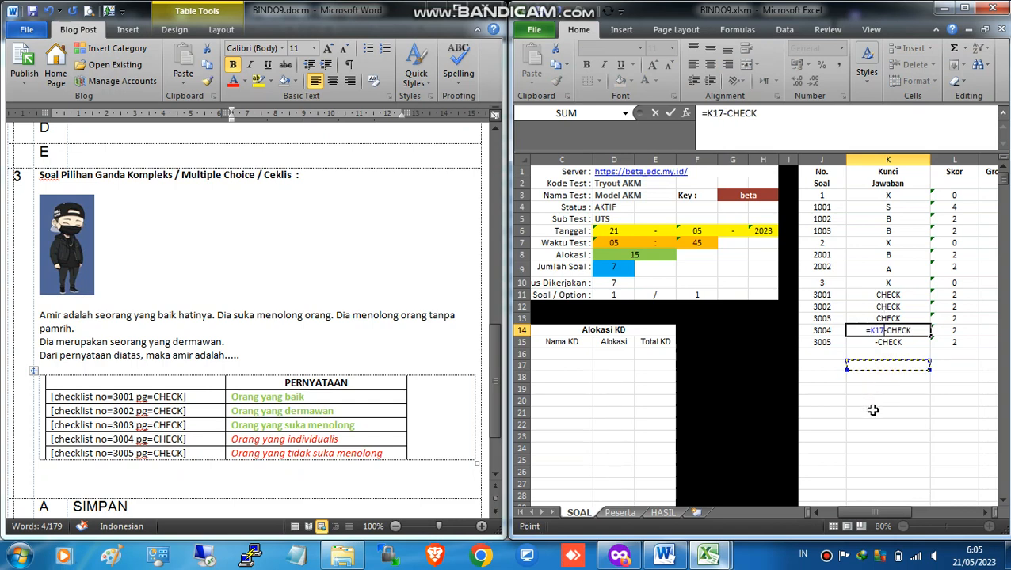
pyautogui.press('BackSpace')
pyautogui.write('=')
pyautogui.click(892, 354)
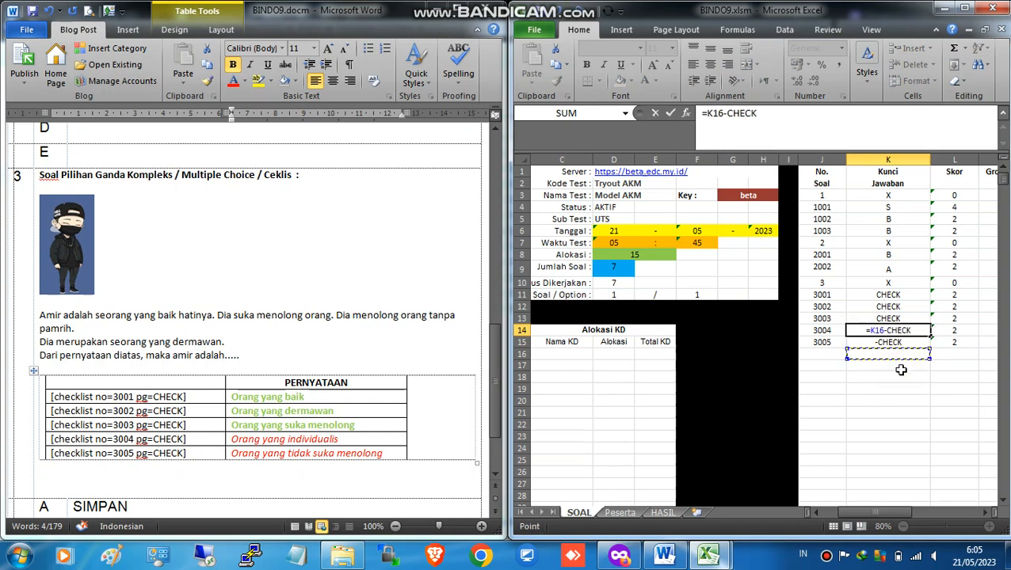
pyautogui.press('BackSpace')
pyautogui.press('BackSpace')
pyautogui.press('BackSpace')
pyautogui.press('BackSpace')
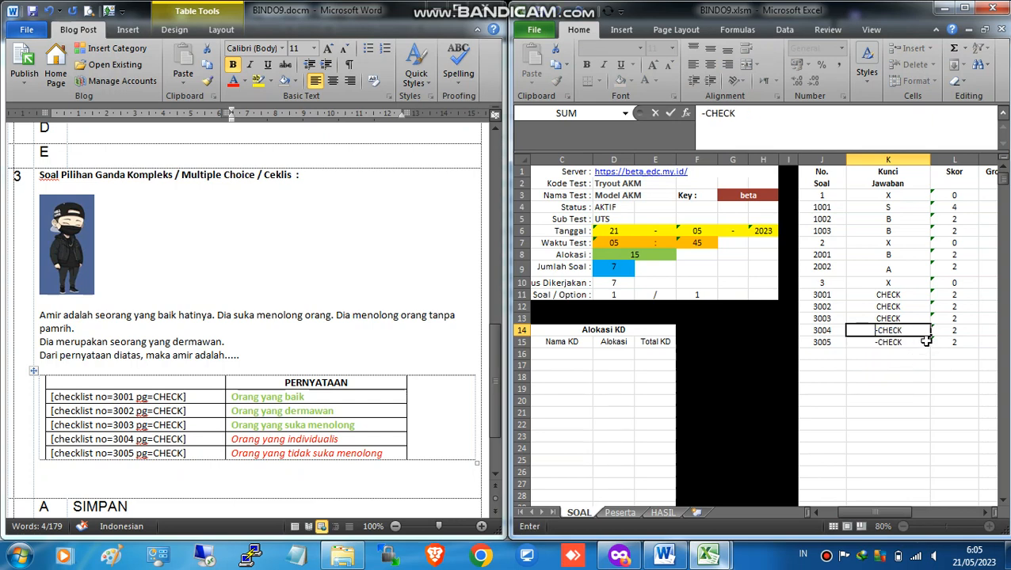
pyautogui.write("'")
pyautogui.press('Return')
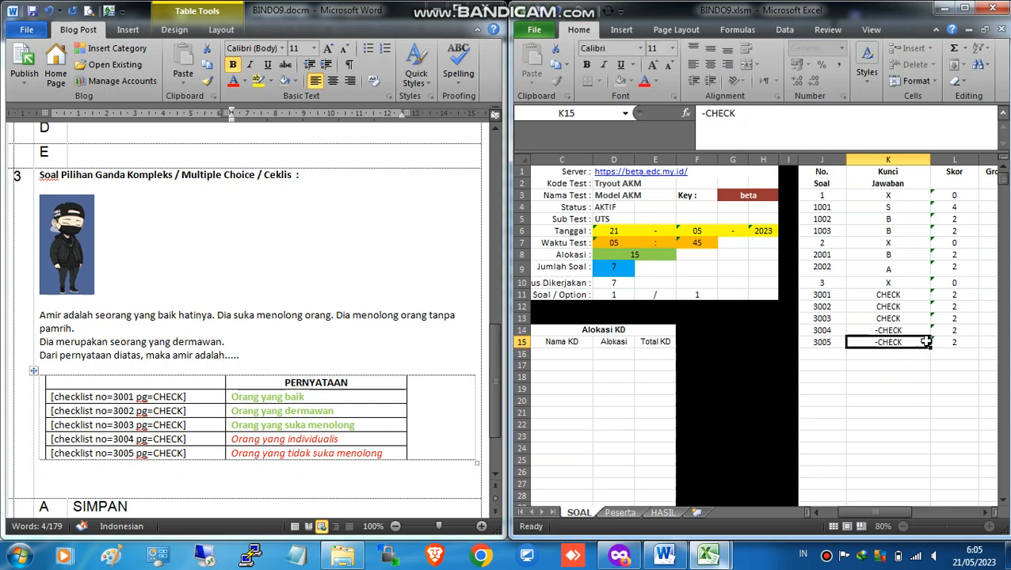
pyautogui.click(902, 329)
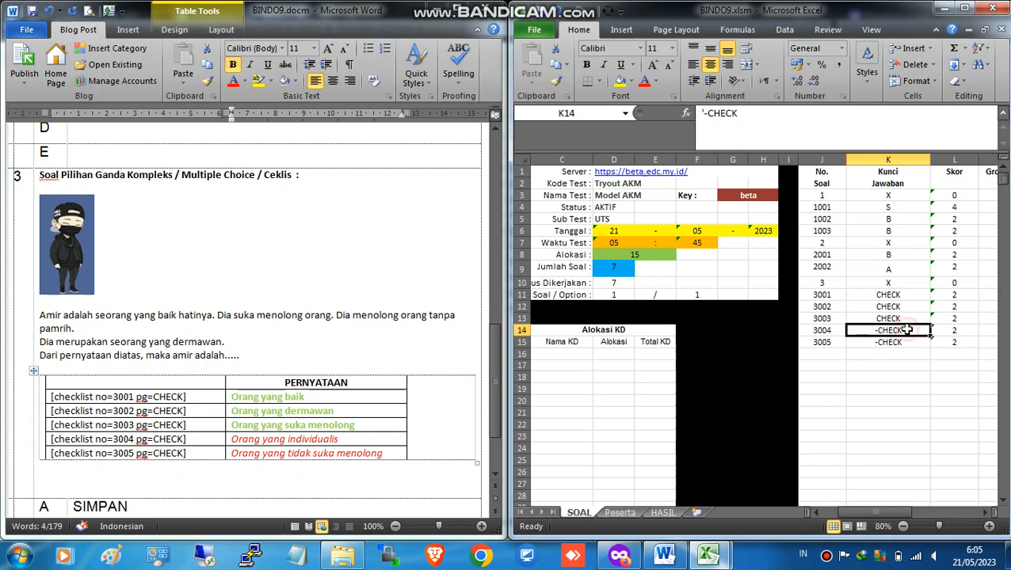
# Step: Add a leading apostrophe to the -CHECK key in cell K15 so that it is stored as text
pyautogui.click(872, 342)
pyautogui.doubleClick(872, 342)
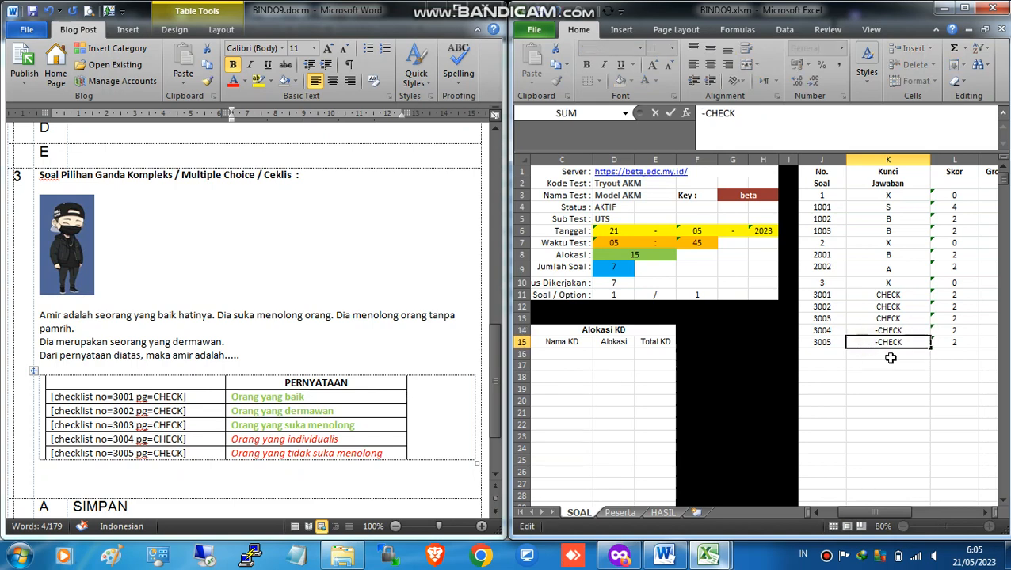
pyautogui.write("'")
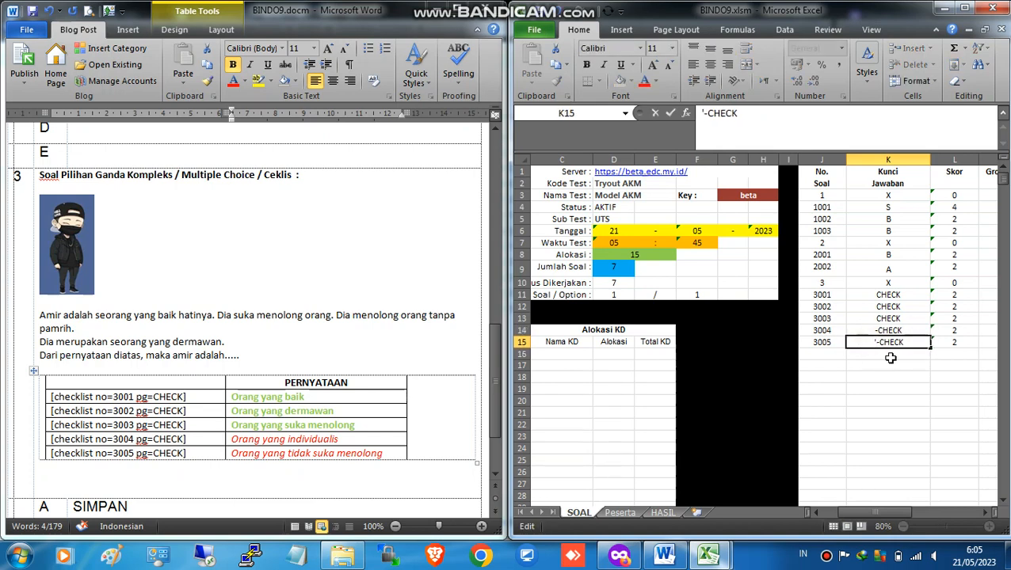
pyautogui.press('Return')
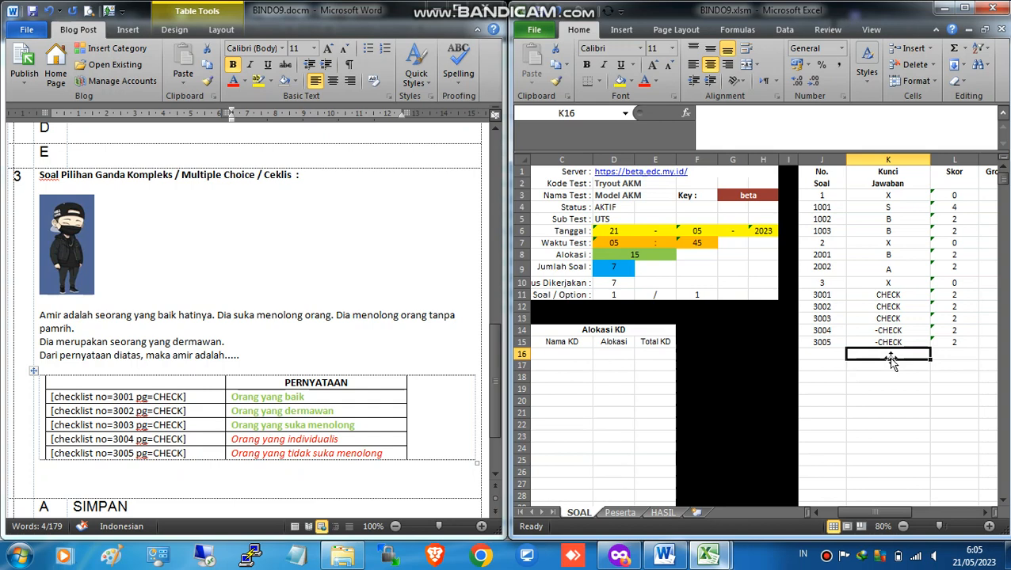
# Step: Review the CHECK keys of the true statements against the -CHECK keys in K14:K15 and the score in L14
pyautogui.click(900, 294)
pyautogui.click(889, 307)
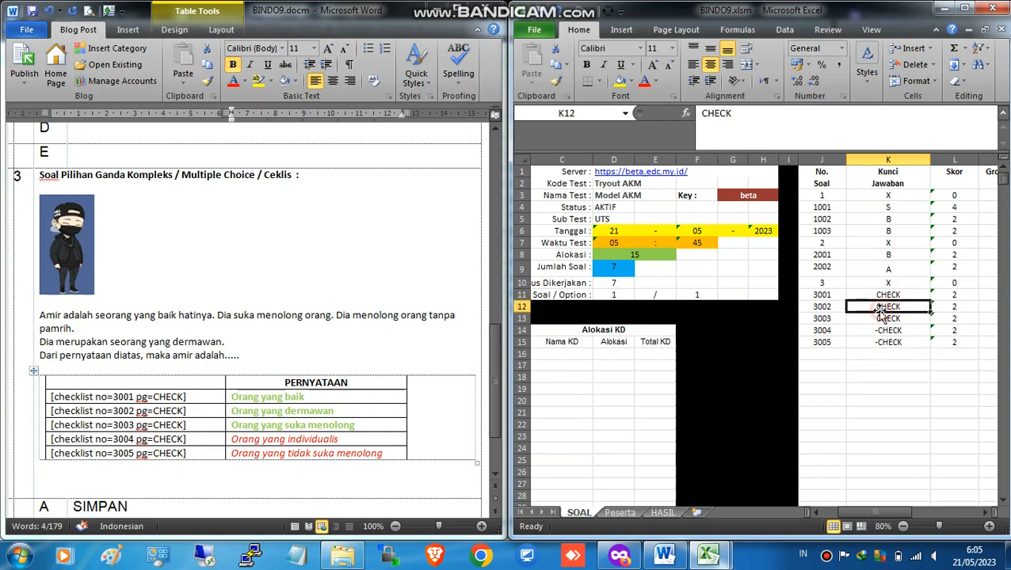
pyautogui.click(880, 330)
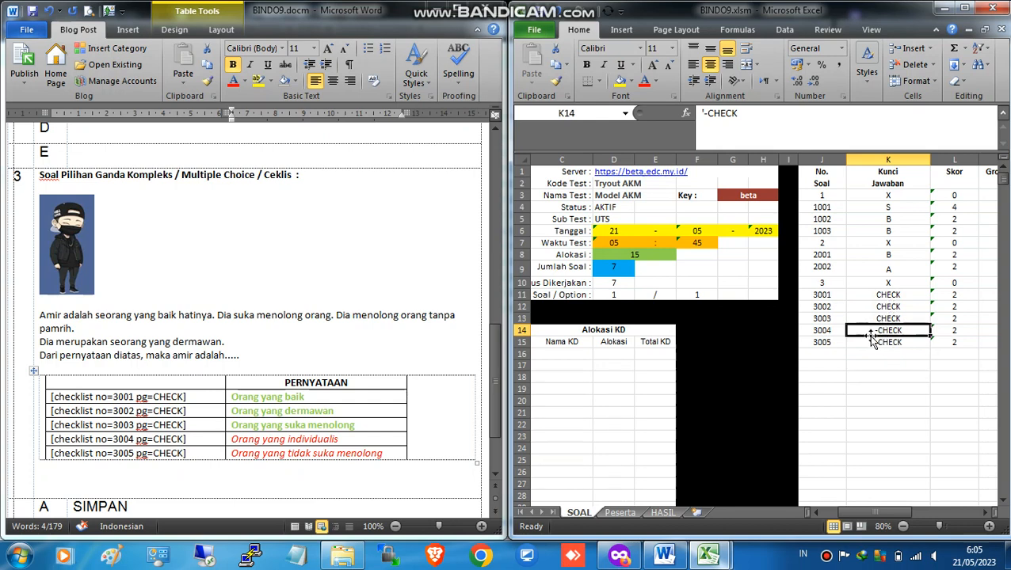
pyautogui.click(879, 339)
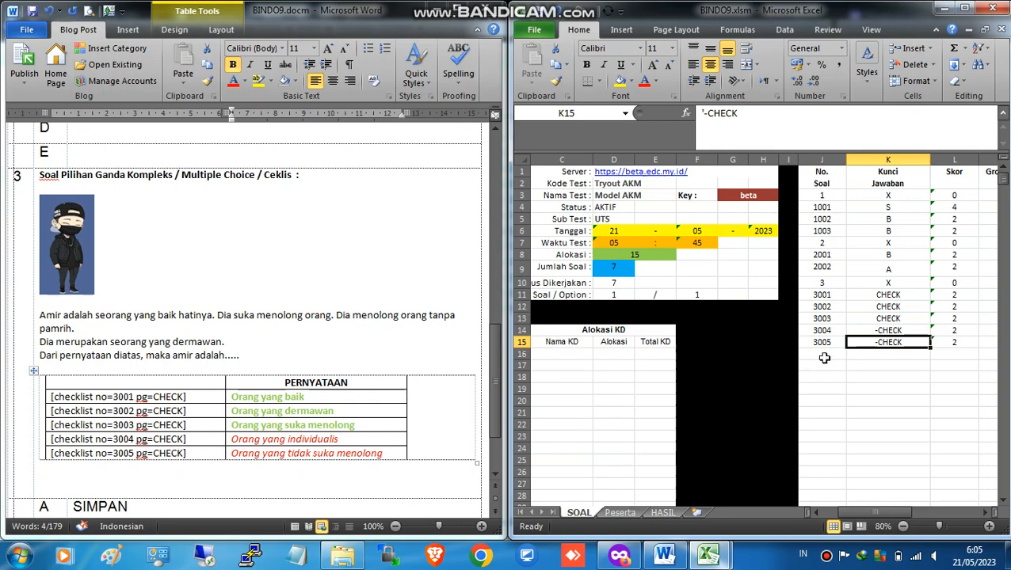
pyautogui.click(955, 331)
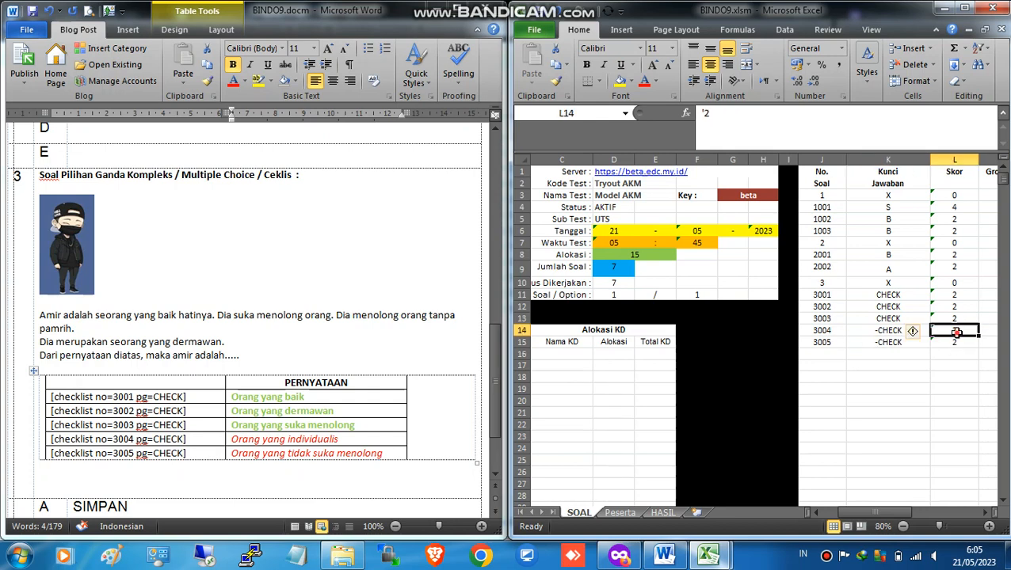
pyautogui.click(872, 329)
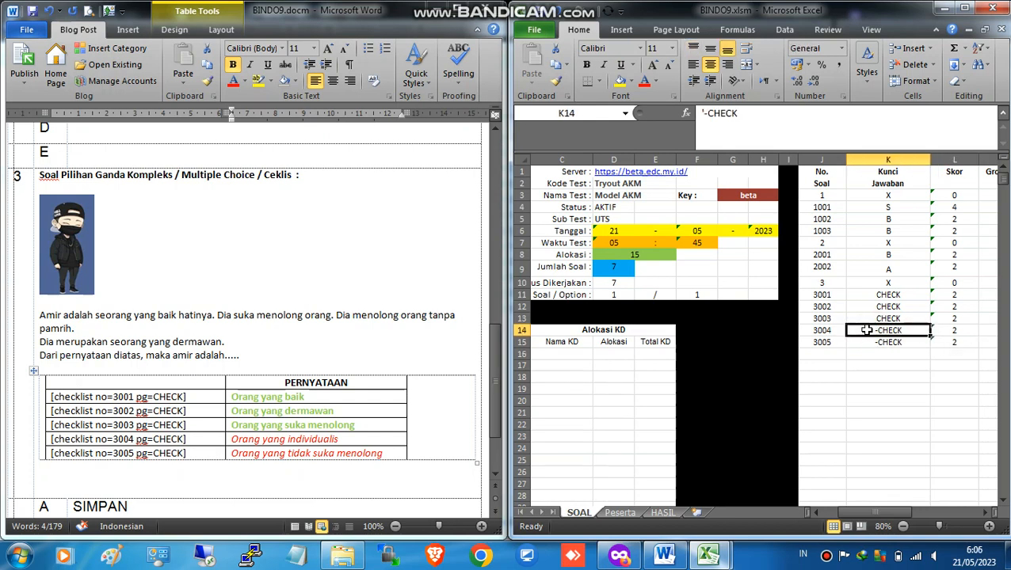
pyautogui.click(911, 342)
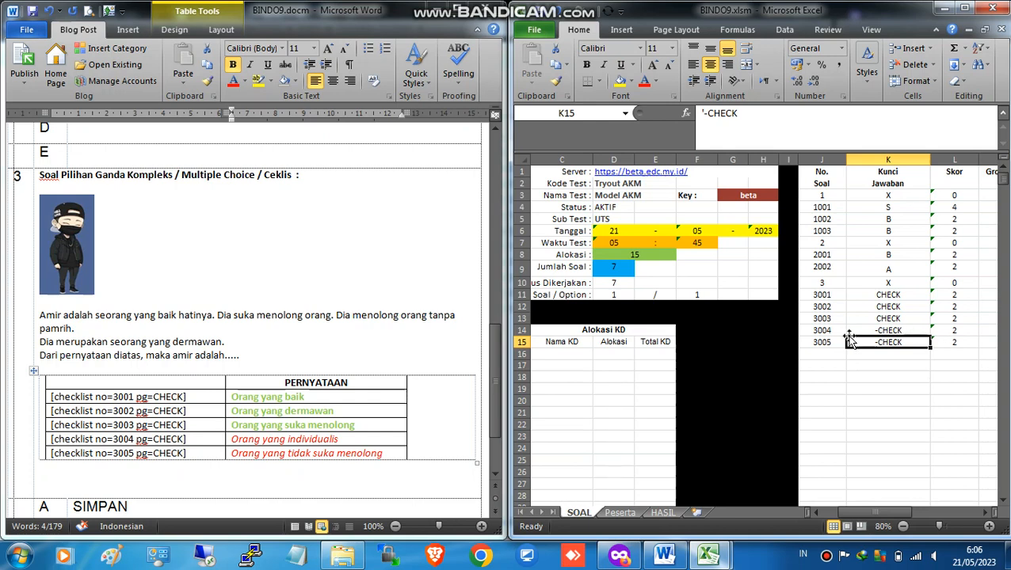
# Step: Compare the red statements for items 3004 and 3005 in the Word table with their -CHECK keys and scores in the workbook
pyautogui.click(250, 443)
pyautogui.click(227, 439)
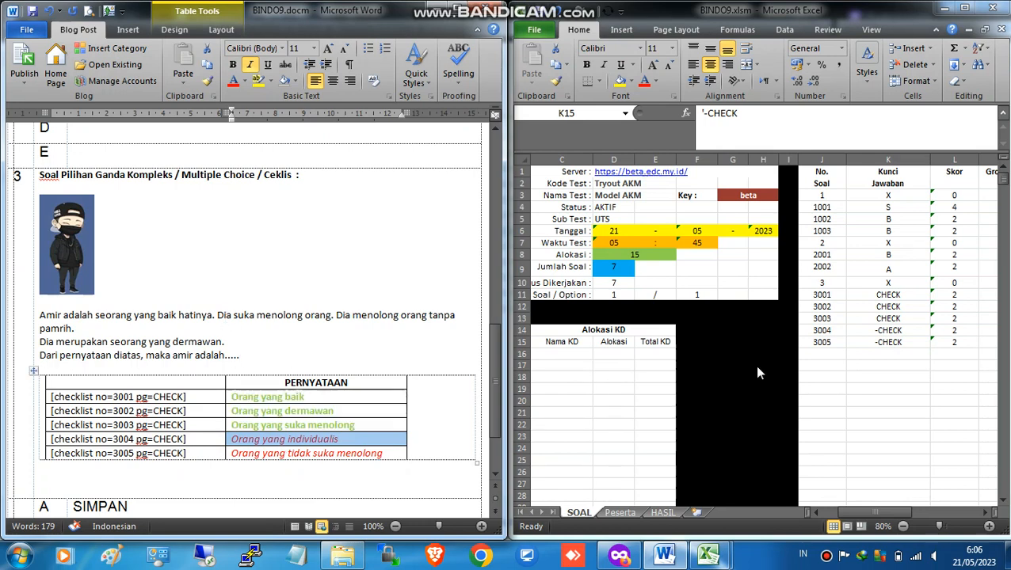
pyautogui.click(907, 341)
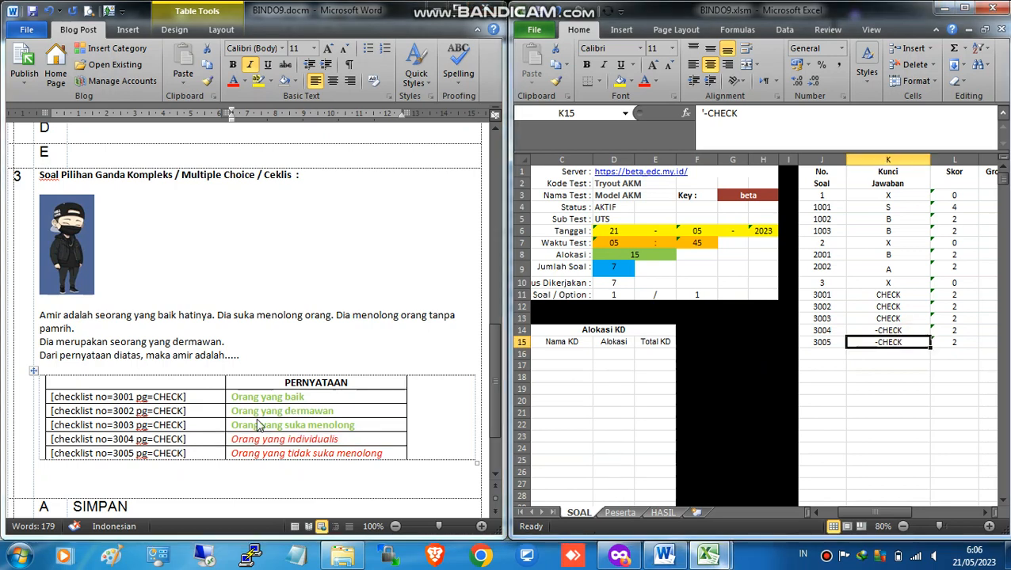
pyautogui.click(245, 460)
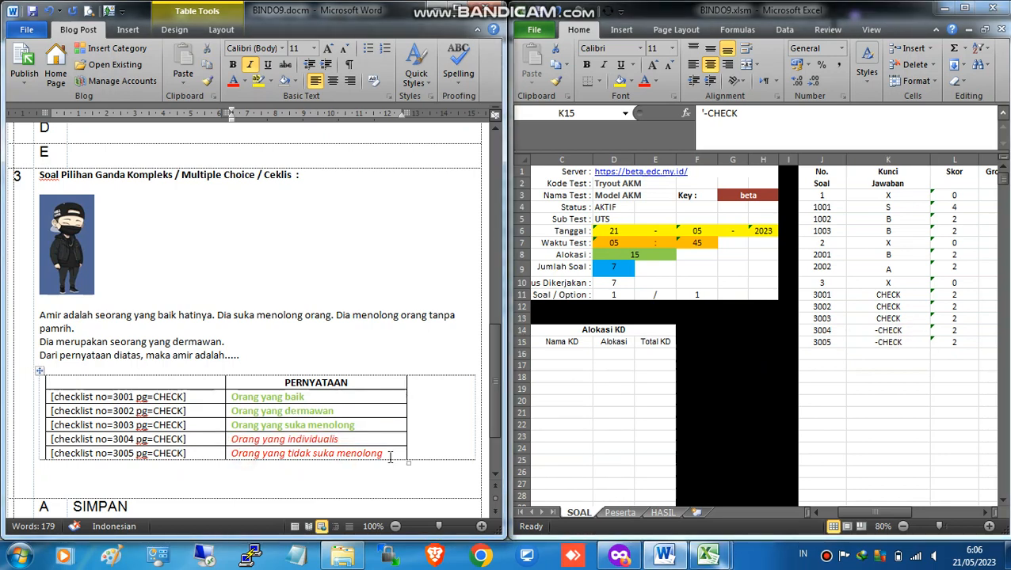
pyautogui.moveTo(386, 457); pyautogui.dragTo(219, 463)
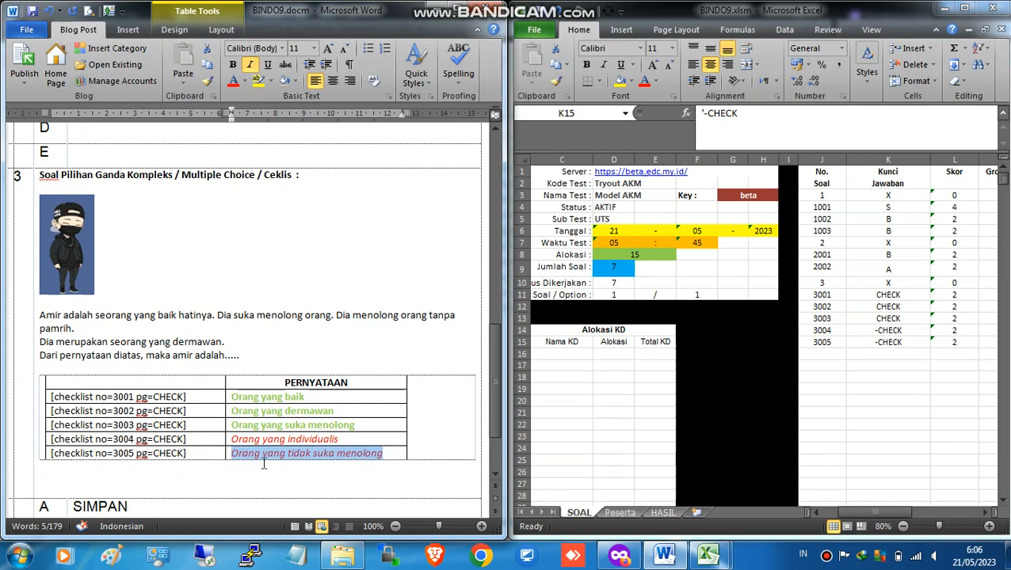
pyautogui.click(897, 343)
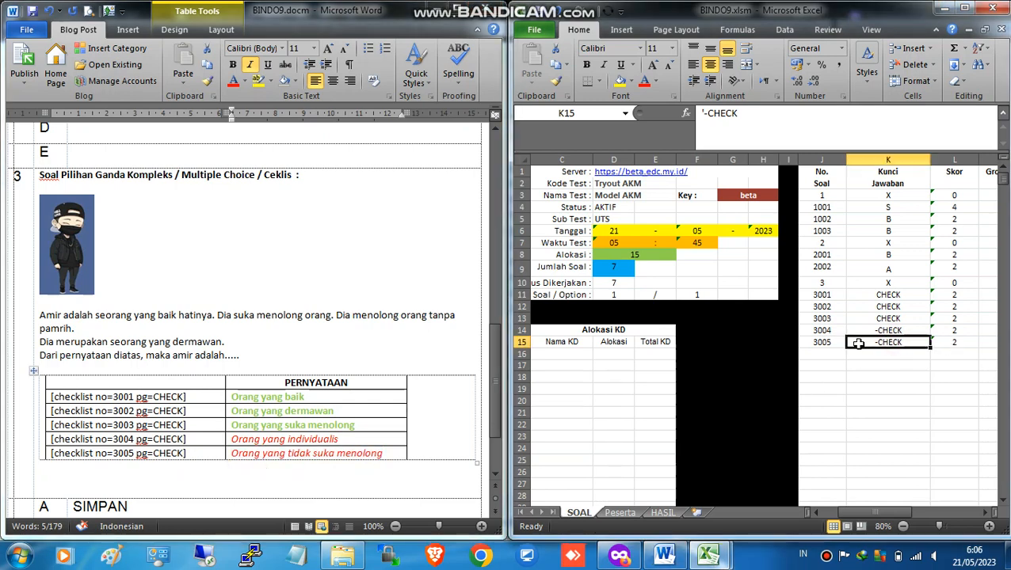
pyautogui.click(950, 344)
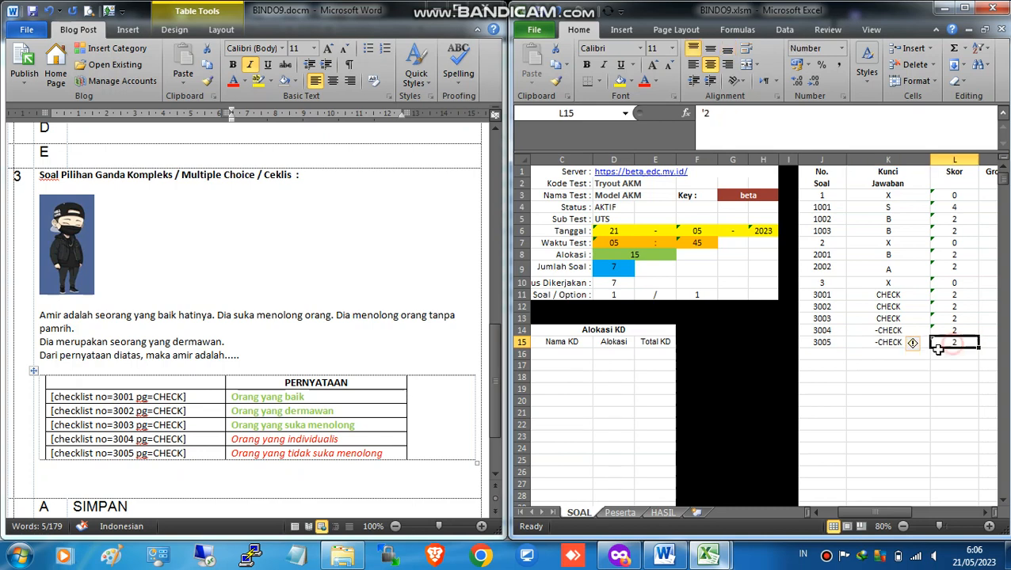
pyautogui.click(832, 358)
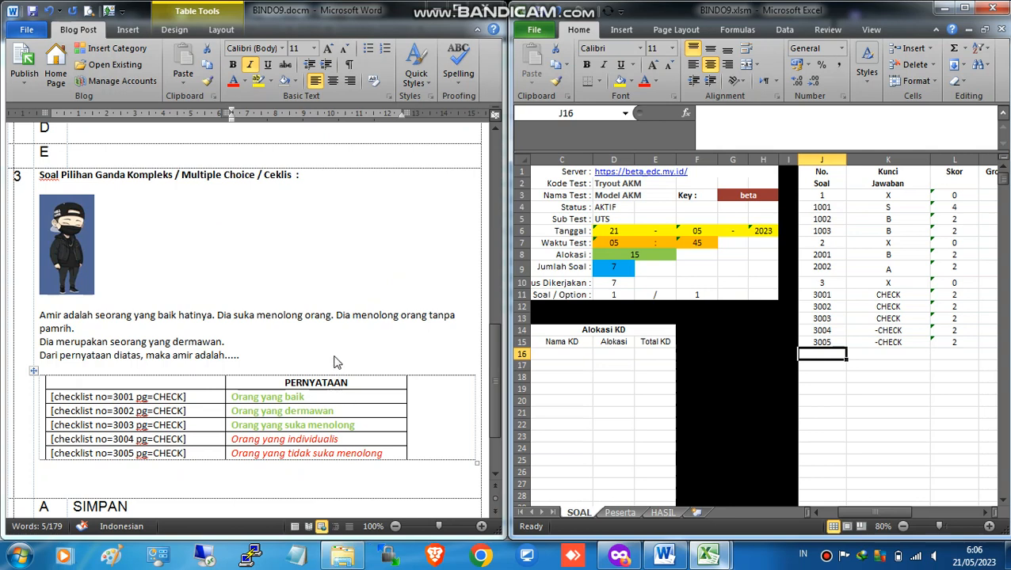
# Step: Locate the empty question 4 in BINDO9.docm and open Template Word #13.9 - 05_ISIAN SINGKAT.docm from the Template 13.9 Beta folder
pyautogui.scroll(-2, 341, 361)
pyautogui.scroll(2, 724, 444)
pyautogui.click(343, 373)
pyautogui.scroll(-7, 342, 384)
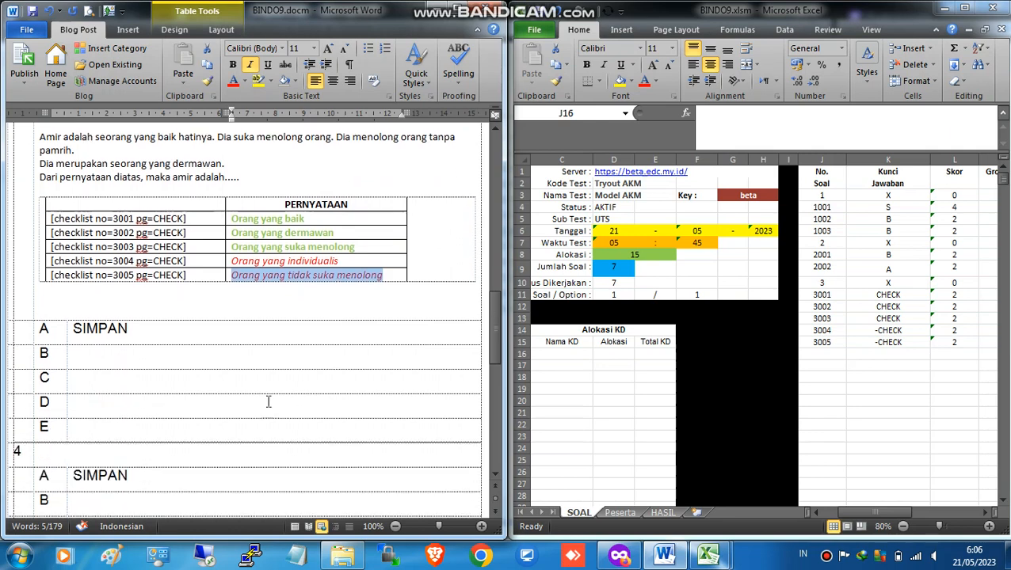
pyautogui.click(71, 386)
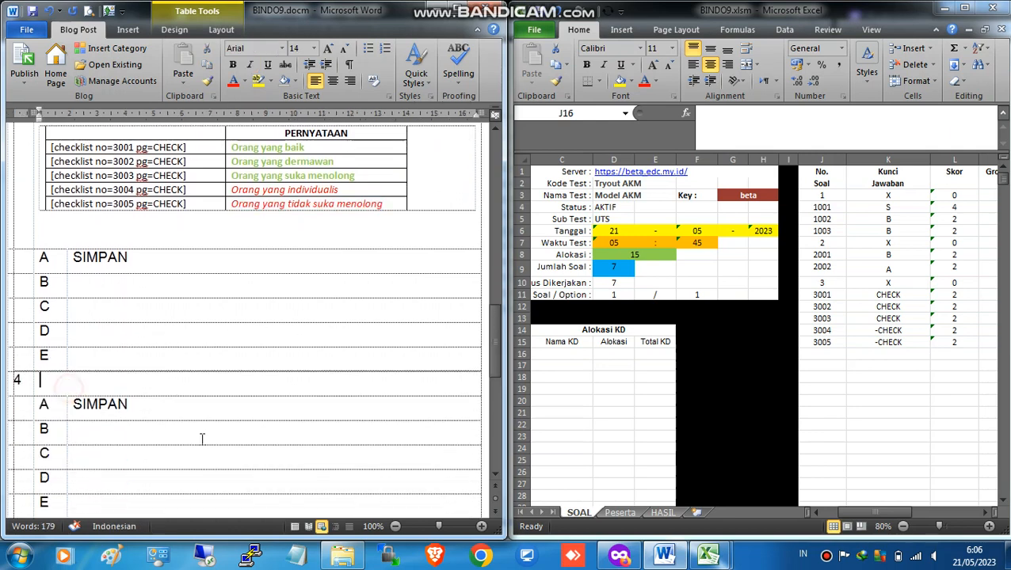
pyautogui.click(354, 553)
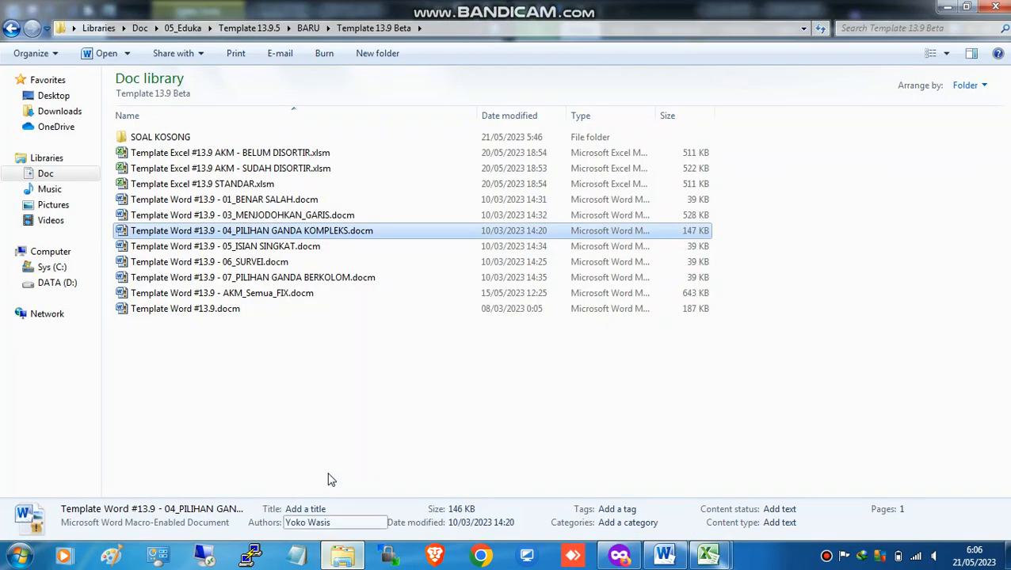
pyautogui.click(272, 248)
pyautogui.doubleClick(271, 248)
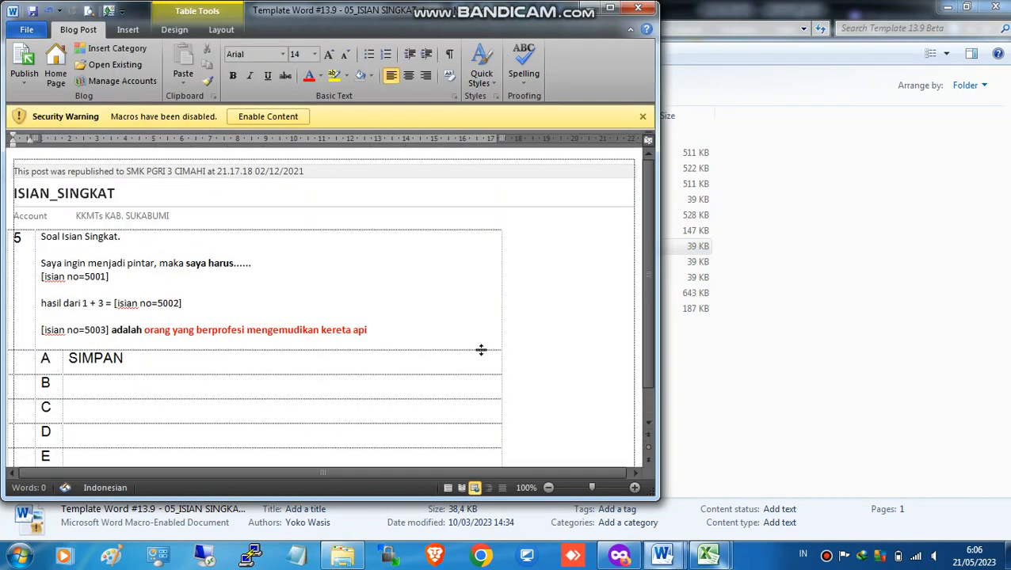
# Step: Copy the whole short-answer question cell of number 5 from the ISIAN SINGKAT template and close the template
pyautogui.click(37, 243)
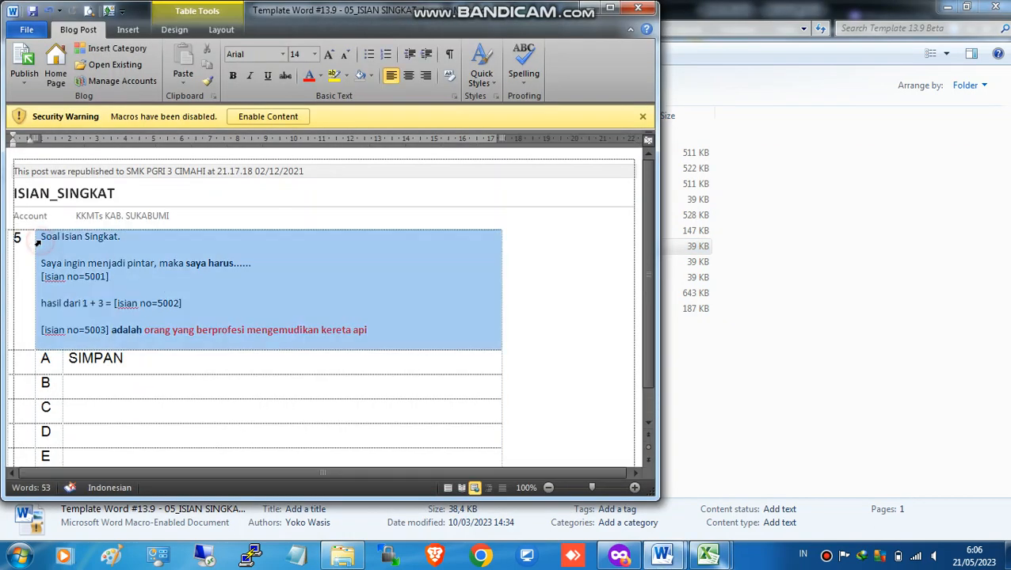
pyautogui.rightClick(59, 264)
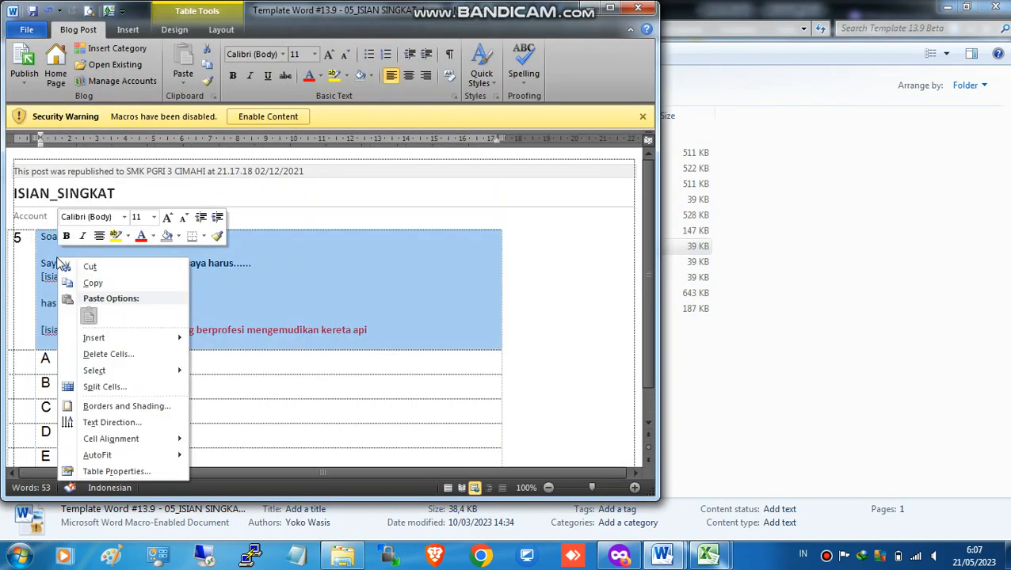
pyautogui.click(93, 283)
pyautogui.click(638, 8)
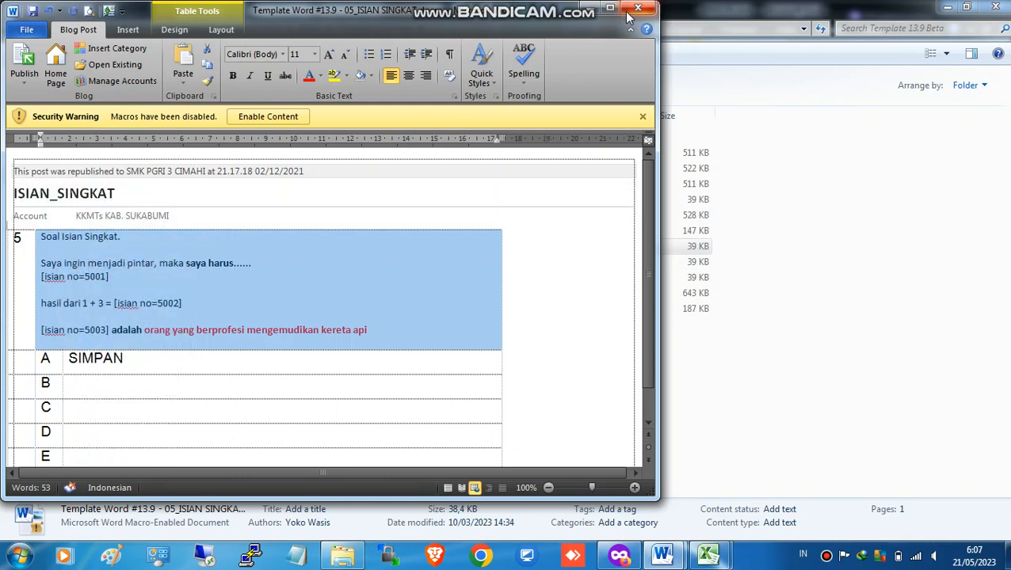
pyautogui.click(507, 295)
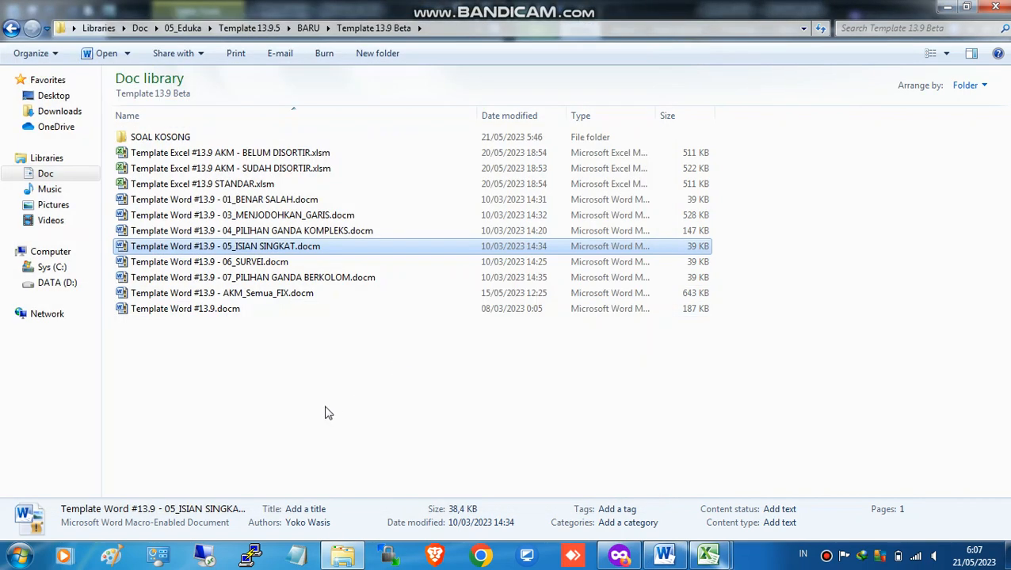
# Step: Return to BINDO9.docm and paste the copied short-answer question into the empty cell of question 4
pyautogui.click(947, 7)
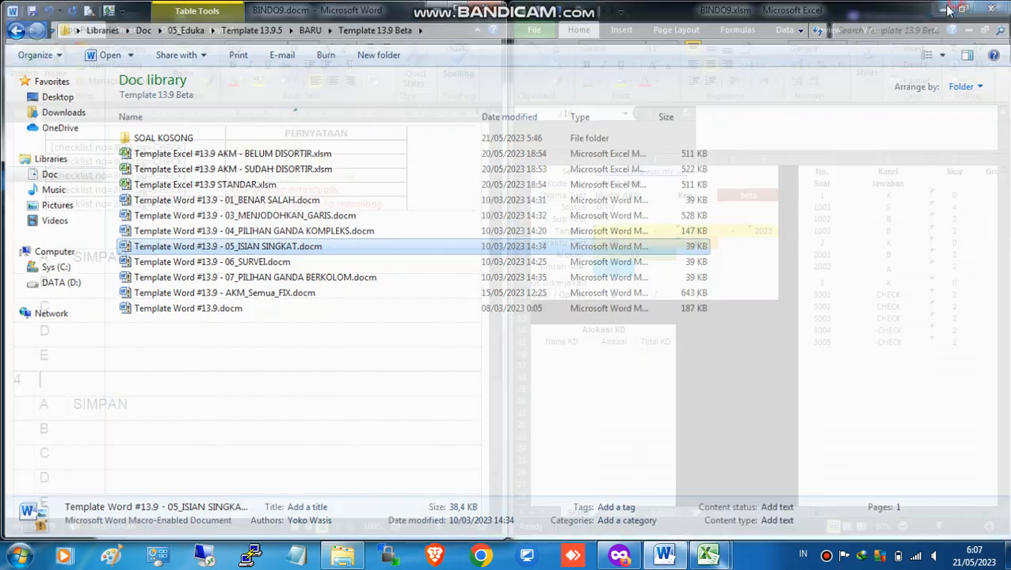
pyautogui.click(70, 385)
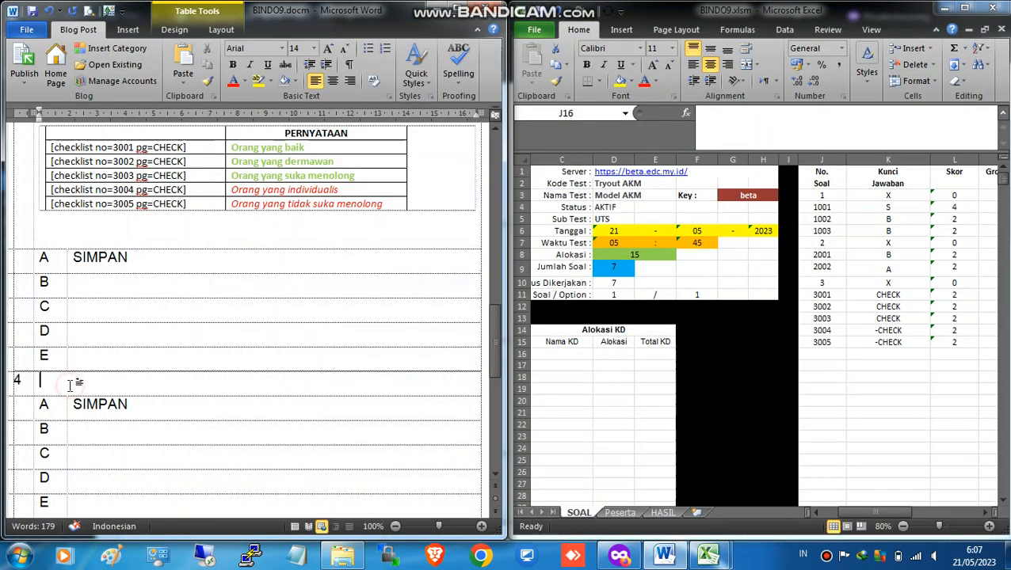
pyautogui.hotkey('ctrl', 'v')
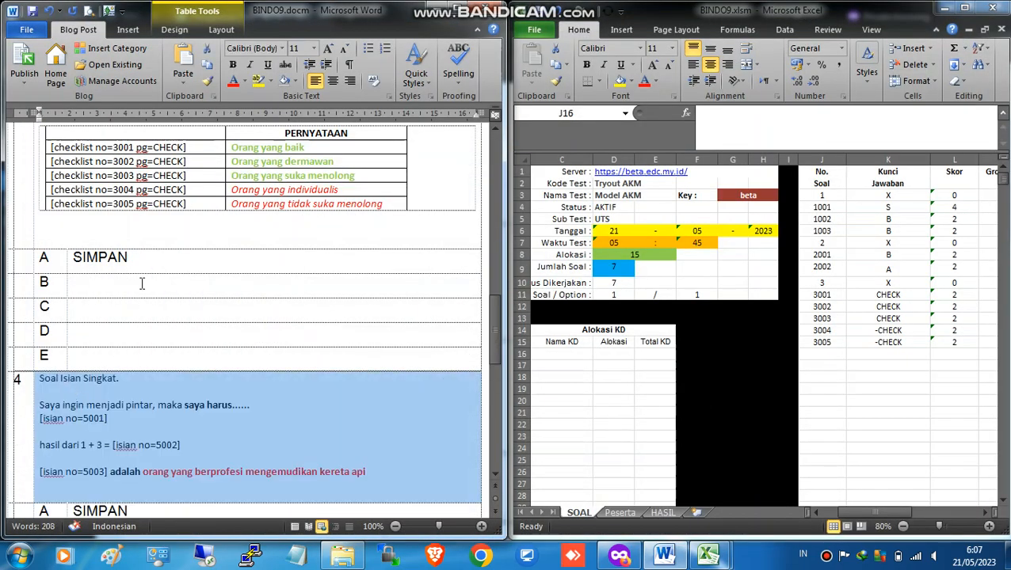
pyautogui.scroll(-2, 145, 282)
pyautogui.scroll(-2, 145, 283)
# Step: Renumber the three isian tags in question 4 as 4001, 4002 and 4003
pyautogui.click(117, 282)
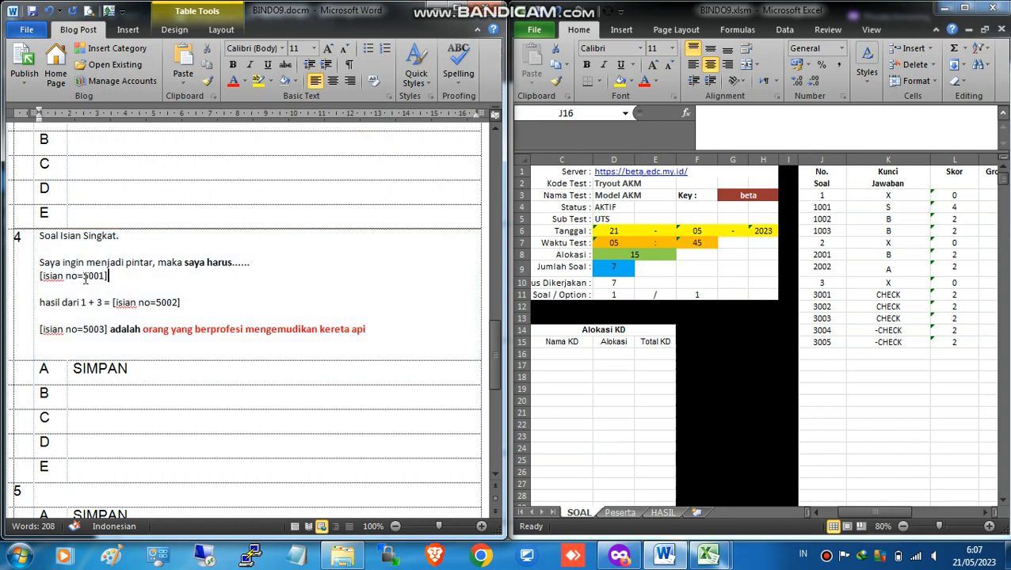
pyautogui.click(85, 277)
pyautogui.hotkey('shift', 'Right')
pyautogui.write('4')
pyautogui.moveTo(155, 304); pyautogui.dragTo(161, 303)
pyautogui.write('4')
# Step: Fill row 16 of the SOAL sheet in BINDO9.xlsm with question number 4, key X and score 0 stored as text
pyautogui.click(833, 356)
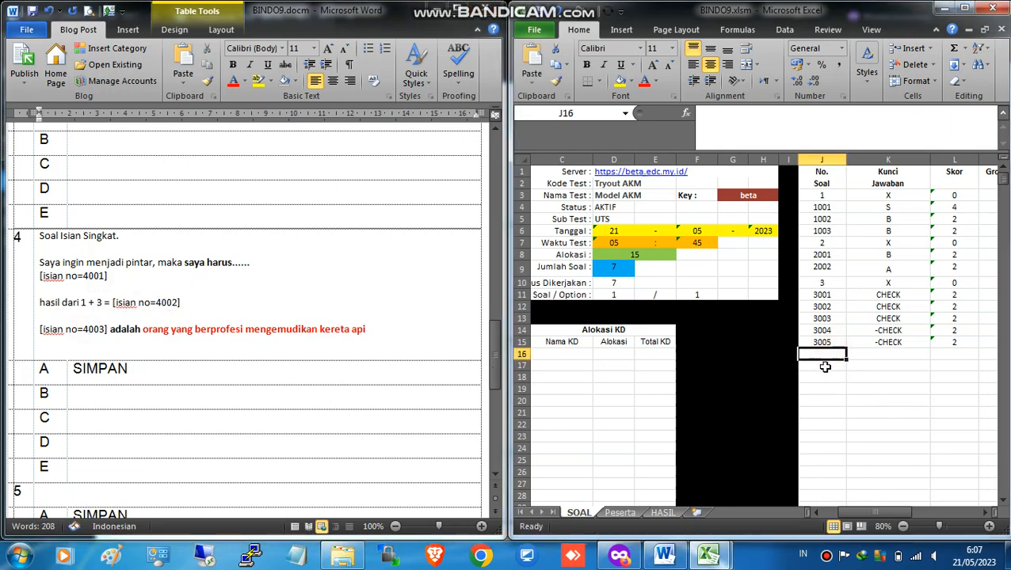
pyautogui.write('4')
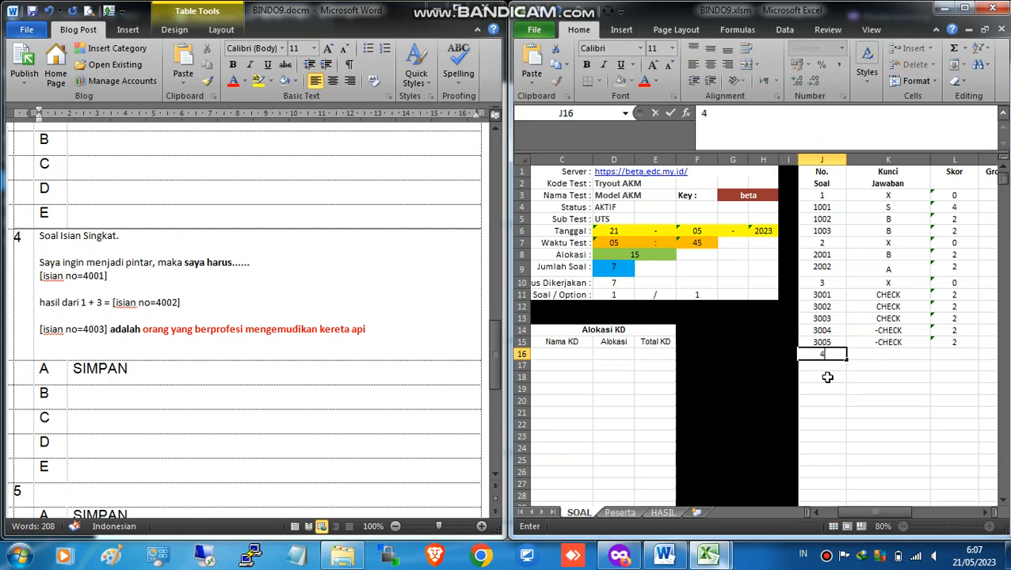
pyautogui.click(899, 353)
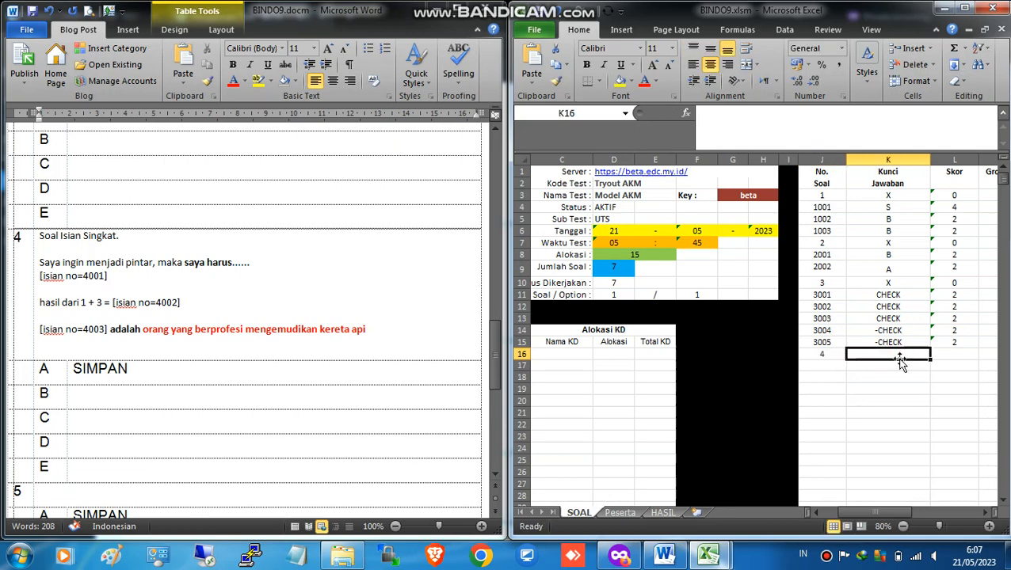
pyautogui.write('X')
pyautogui.click(959, 356)
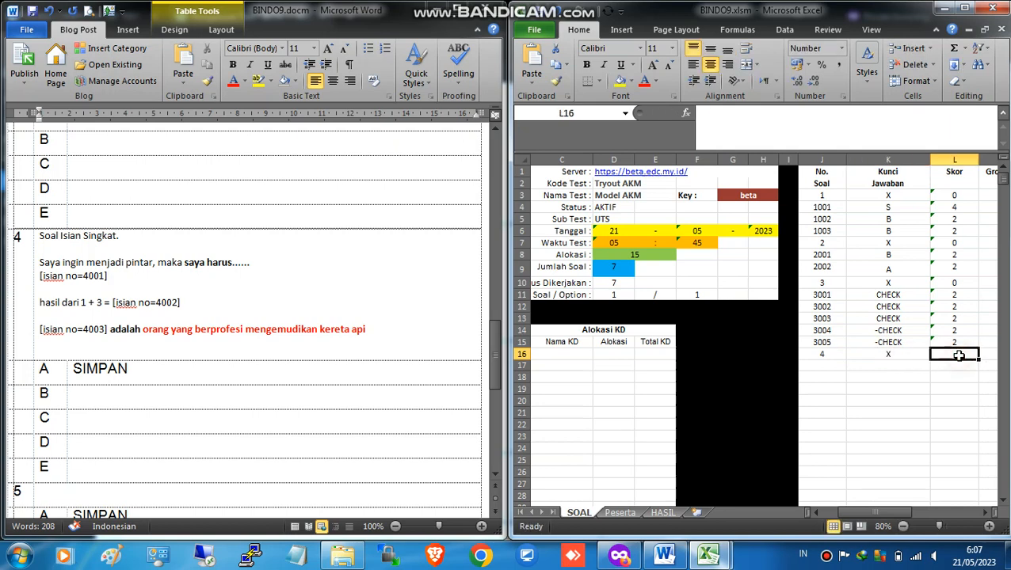
pyautogui.write("'")
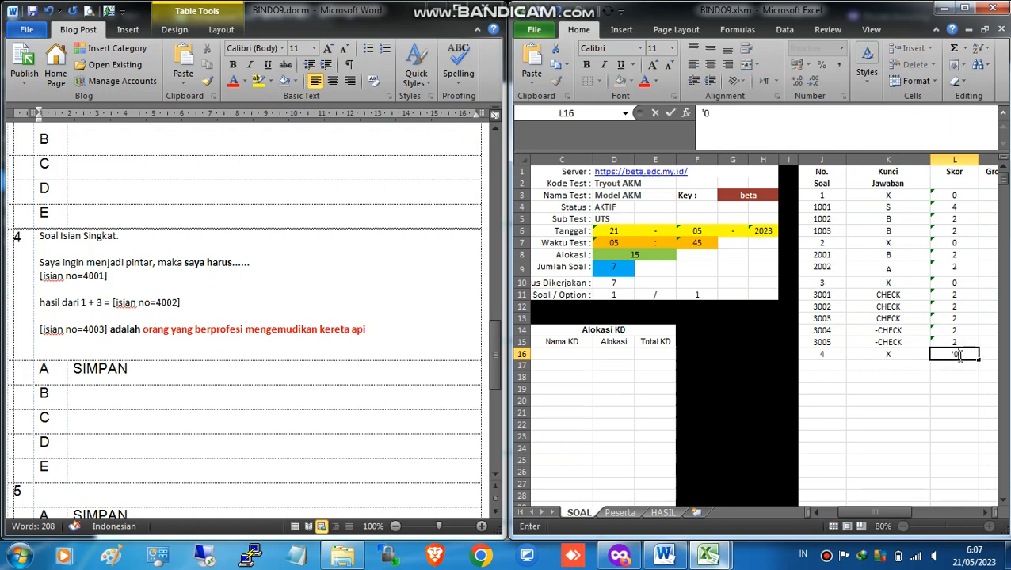
pyautogui.write('0')
pyautogui.click(960, 375)
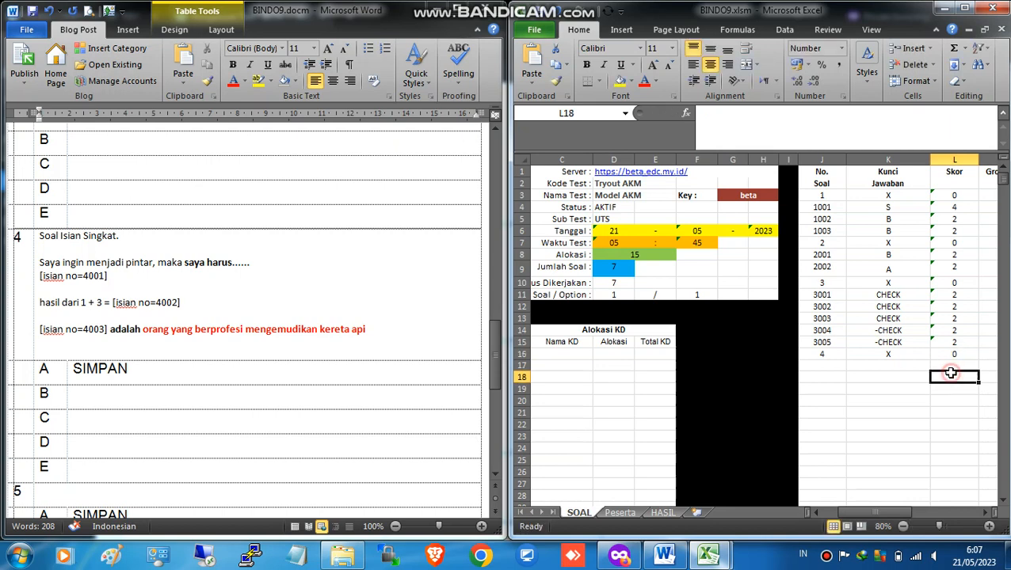
# Step: Enter the isian item numbers 4001, 4002 and 4003 from question 4 in cells J17:J19
pyautogui.click(86, 329)
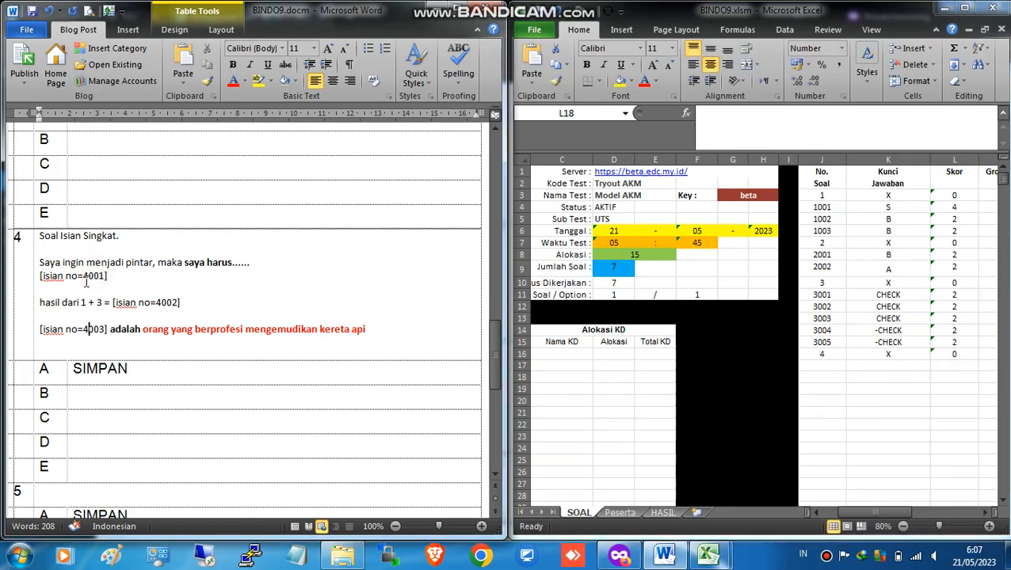
pyautogui.click(166, 304)
pyautogui.click(88, 329)
pyautogui.click(824, 366)
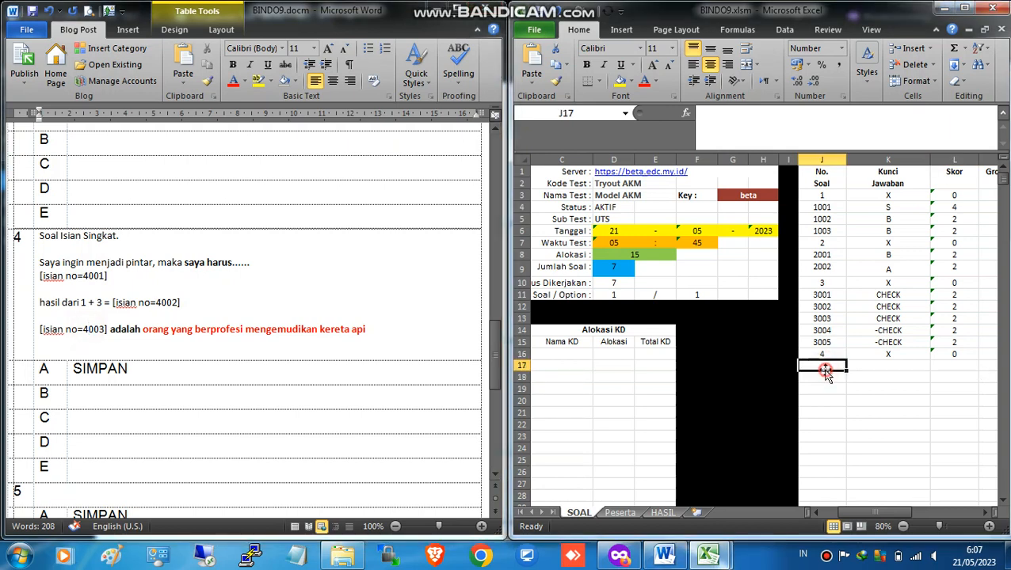
pyautogui.write('4')
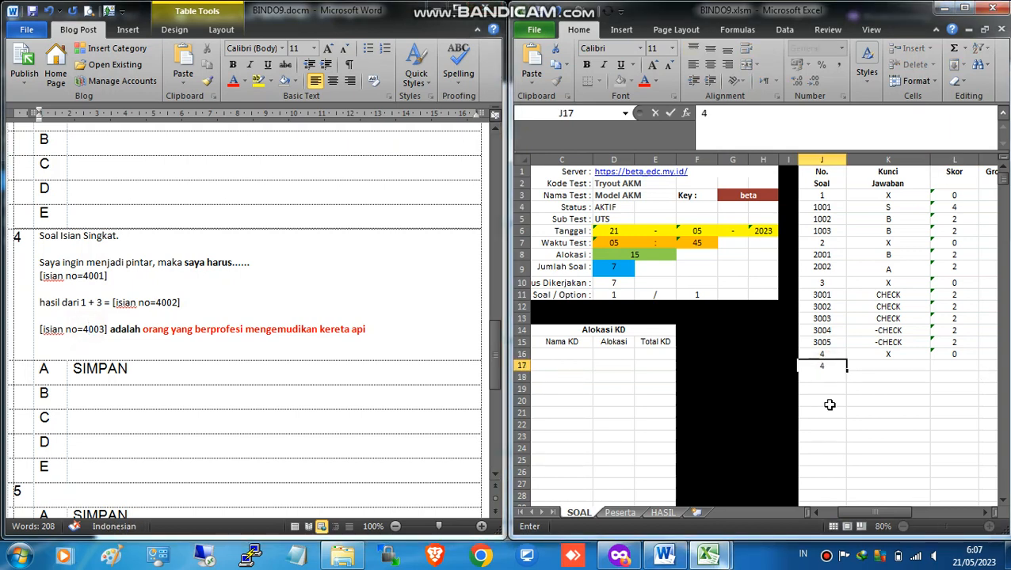
pyautogui.write('001')
pyautogui.click(834, 381)
pyautogui.click(830, 379)
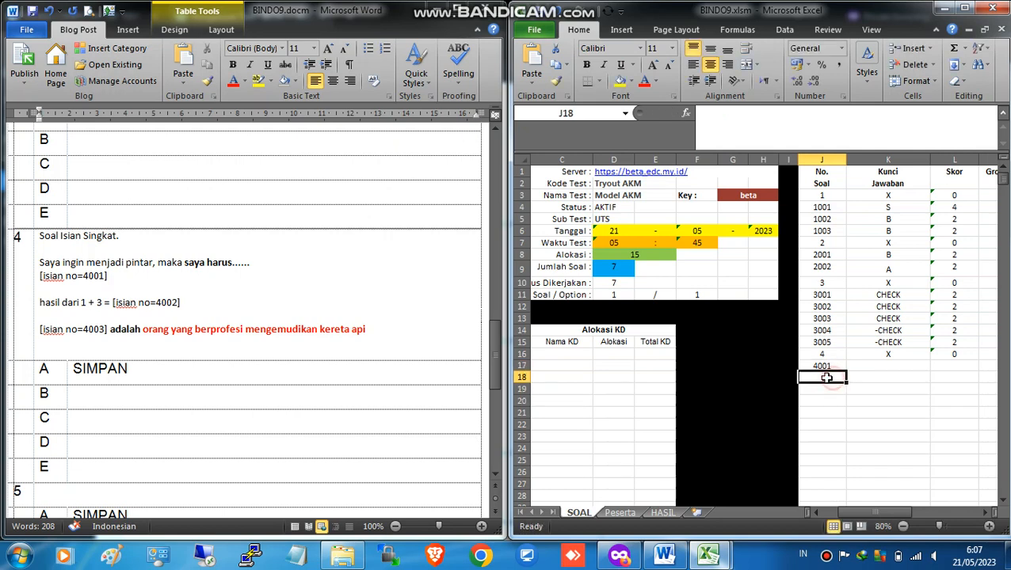
pyautogui.write('4002')
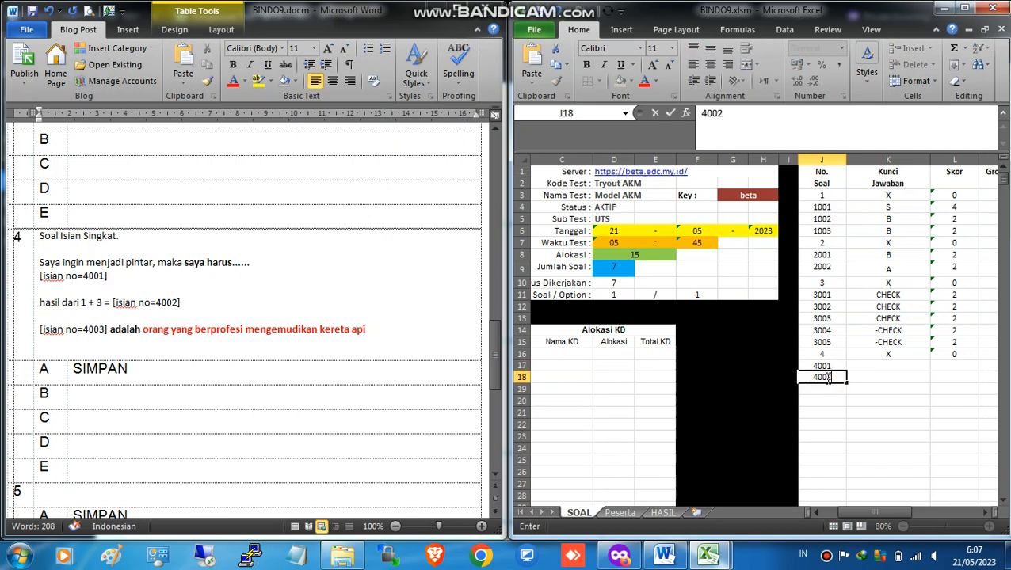
pyautogui.click(824, 389)
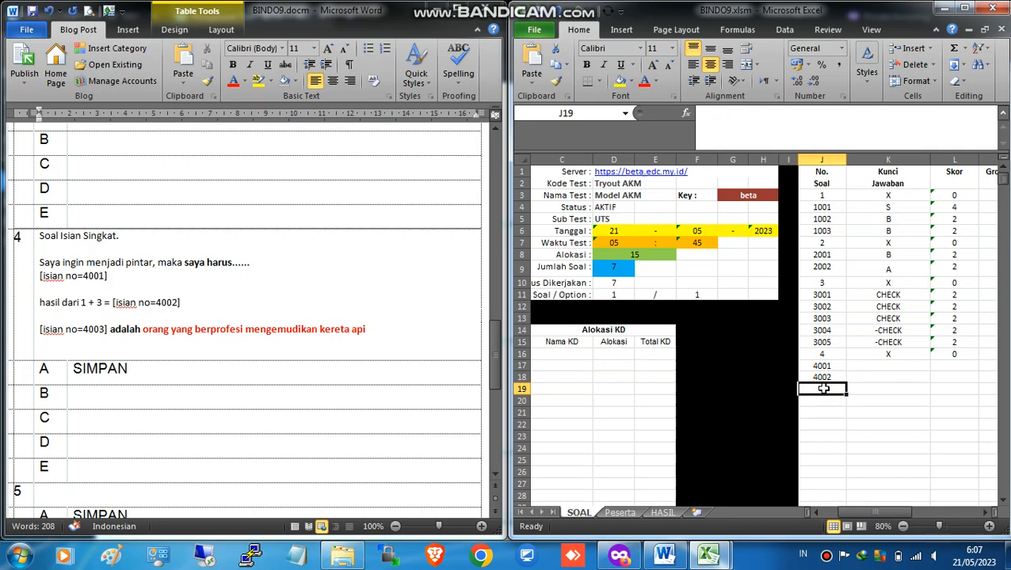
pyautogui.write('4003')
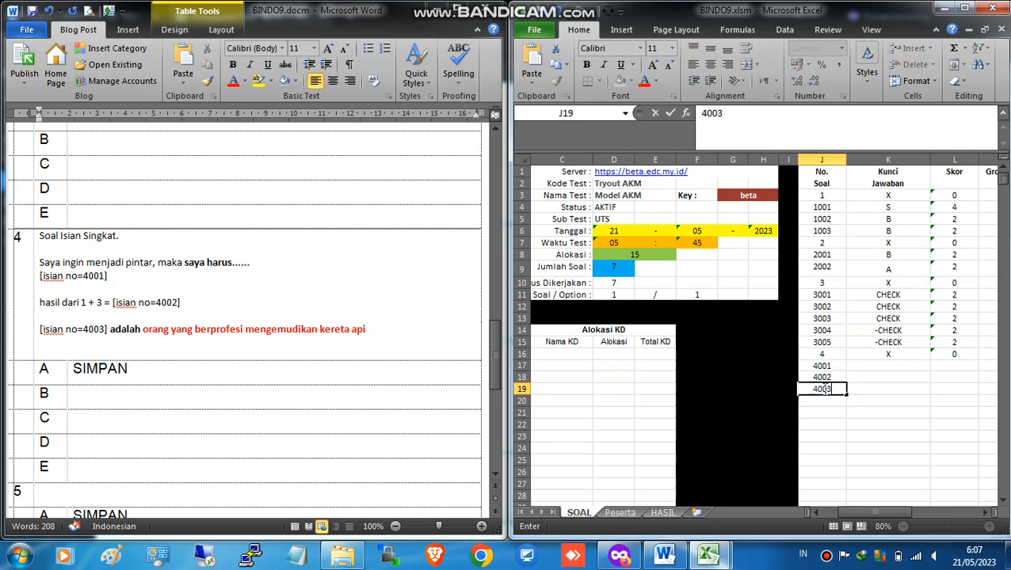
pyautogui.click(896, 400)
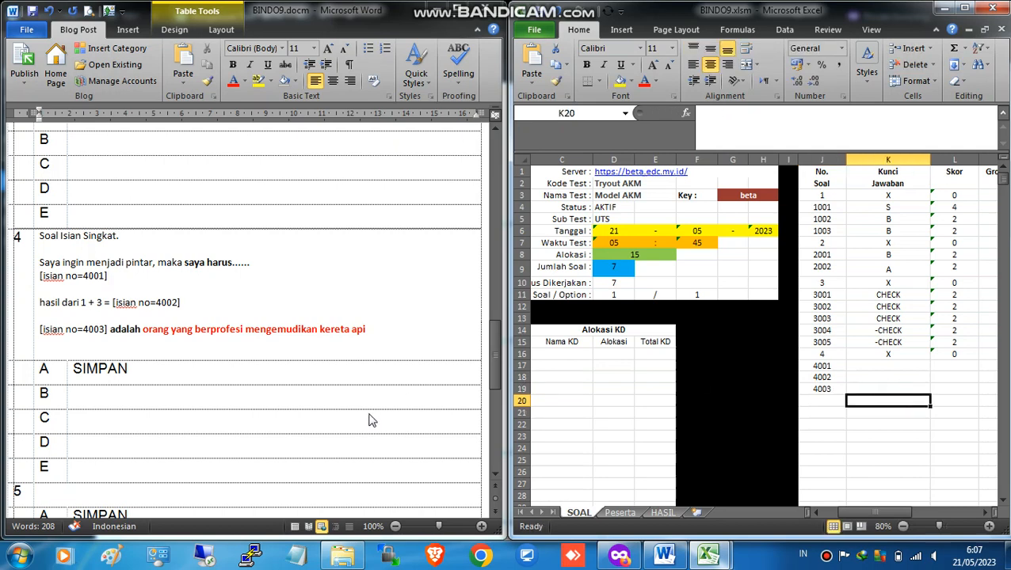
# Step: Enter the answer key belajar for item 4001 in K17 and its score 2 as text in L17
pyautogui.click(100, 257)
pyautogui.click(233, 263)
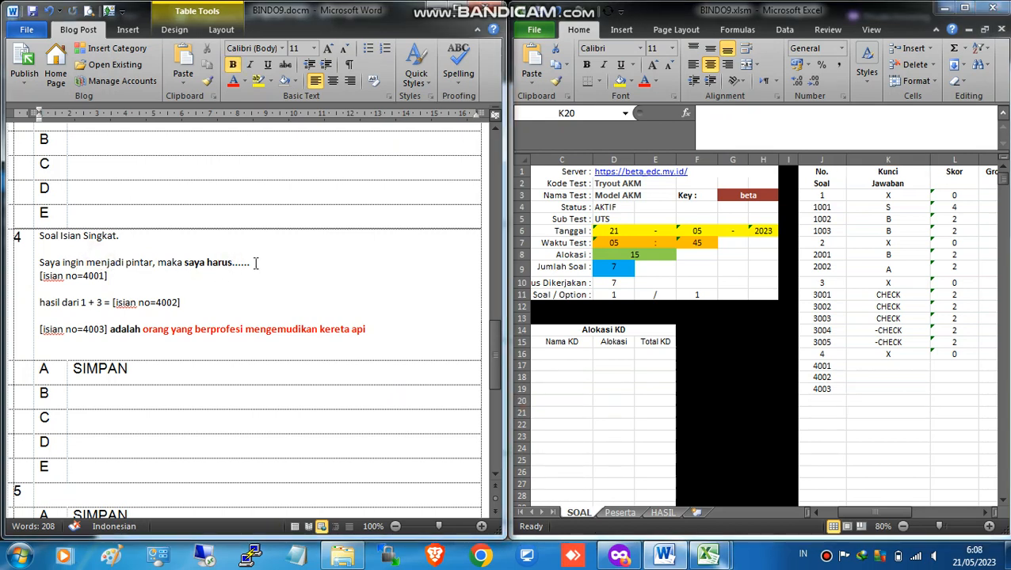
pyautogui.click(888, 366)
pyautogui.write('be')
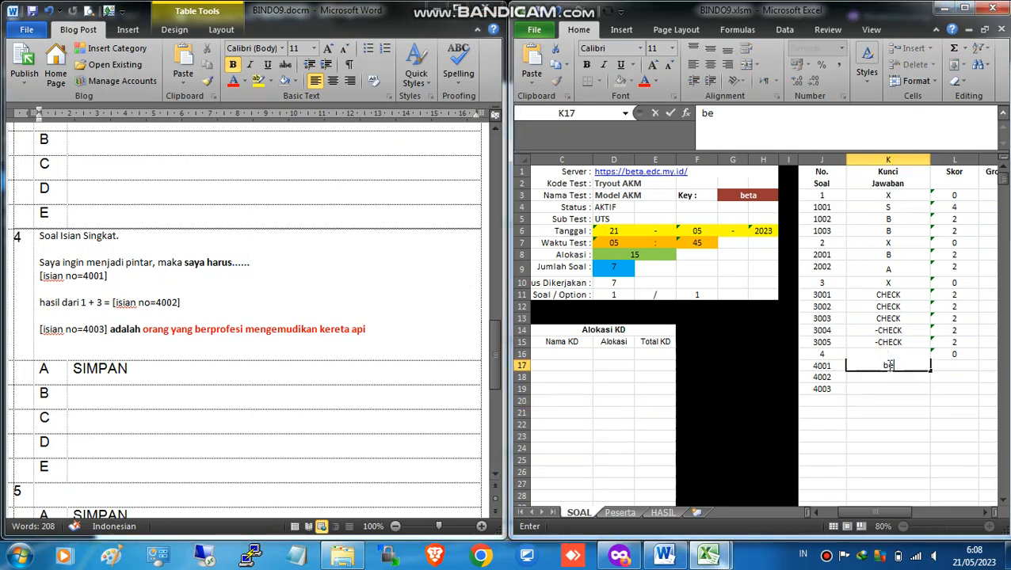
pyautogui.write('lajar')
pyautogui.click(956, 365)
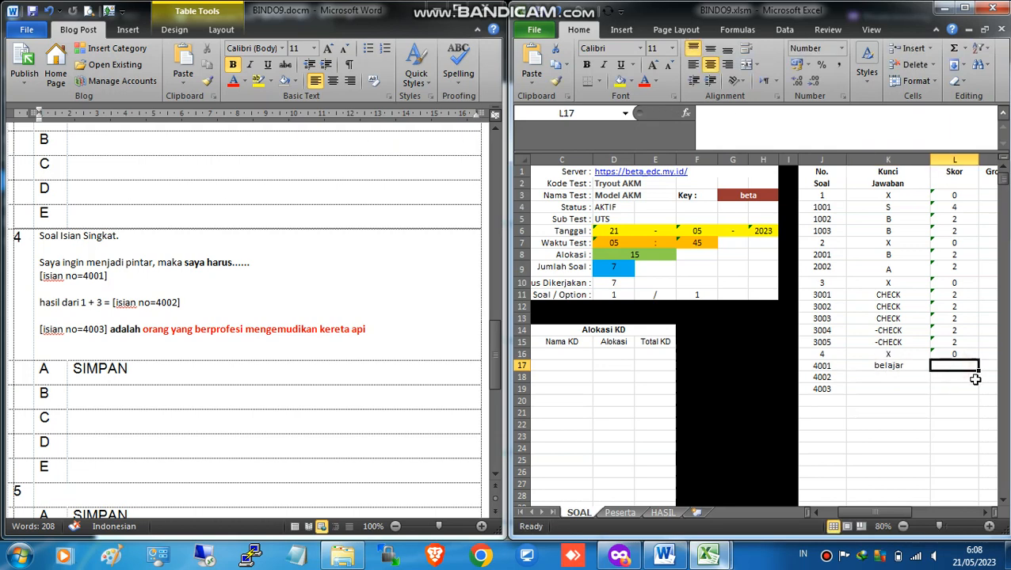
pyautogui.write("'2")
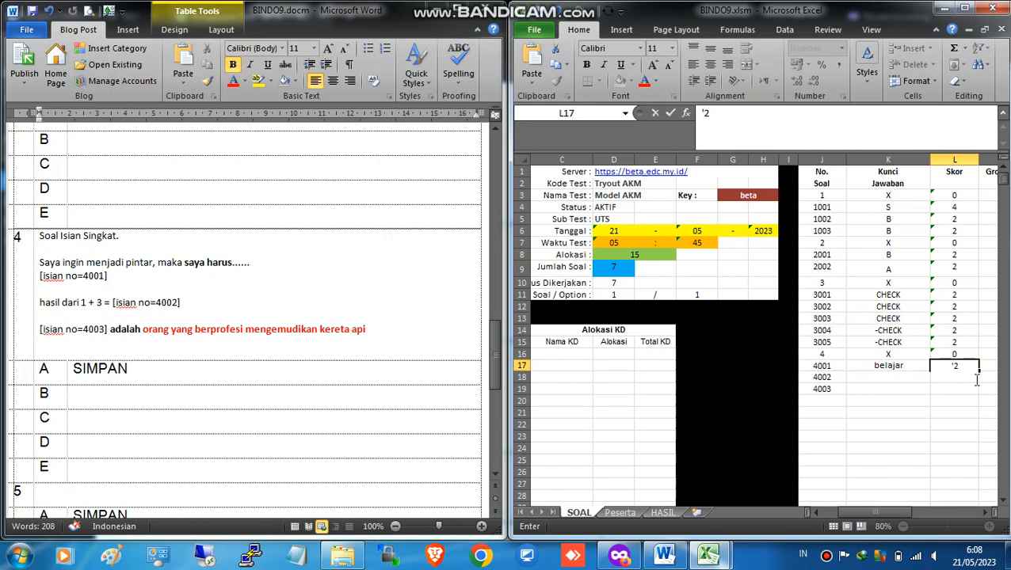
pyautogui.press('Return')
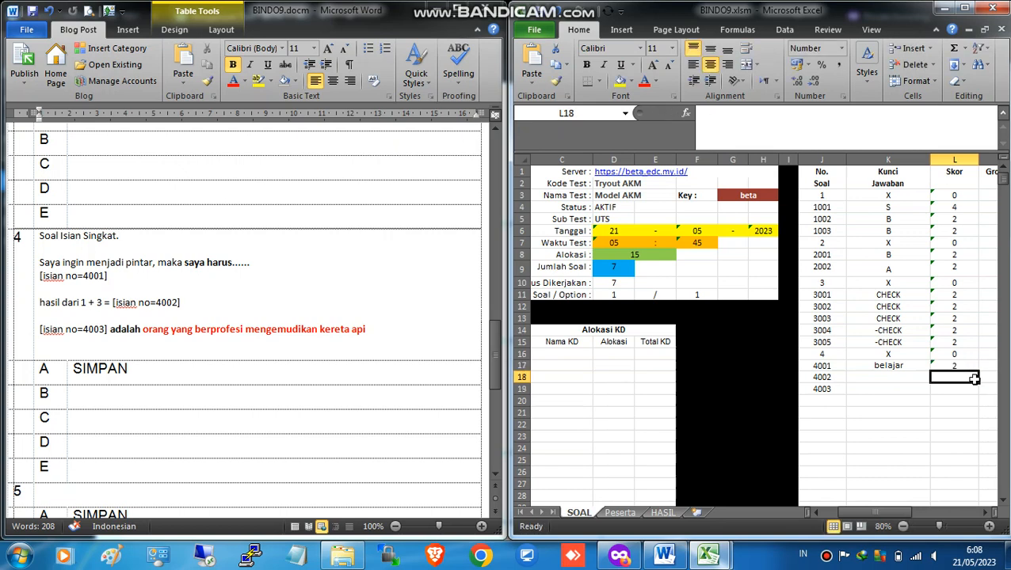
# Step: Enter the answer key 4 for item 4002 in K18 and its score 2 as text in L18
pyautogui.click(159, 303)
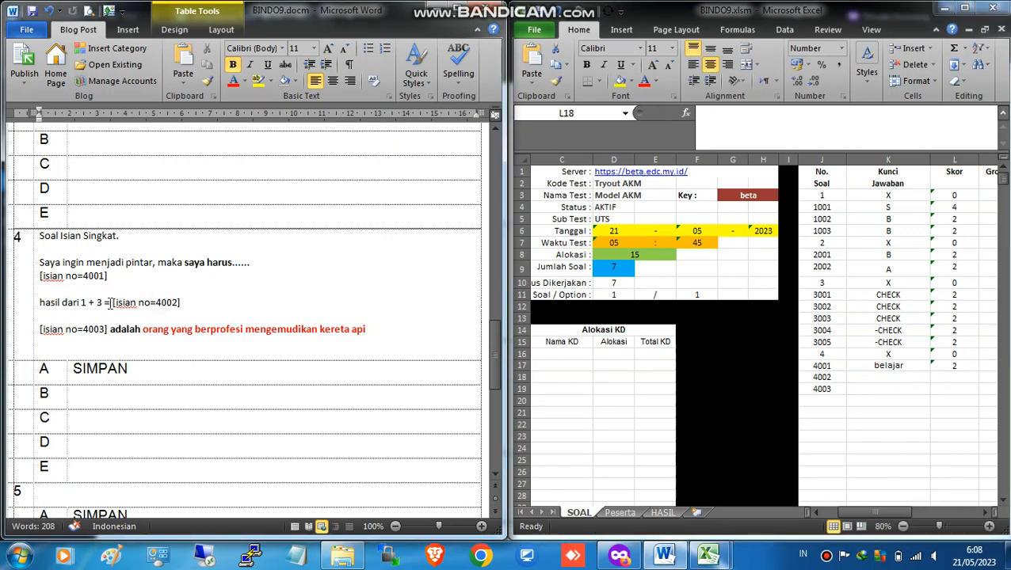
pyautogui.click(886, 379)
pyautogui.write('4')
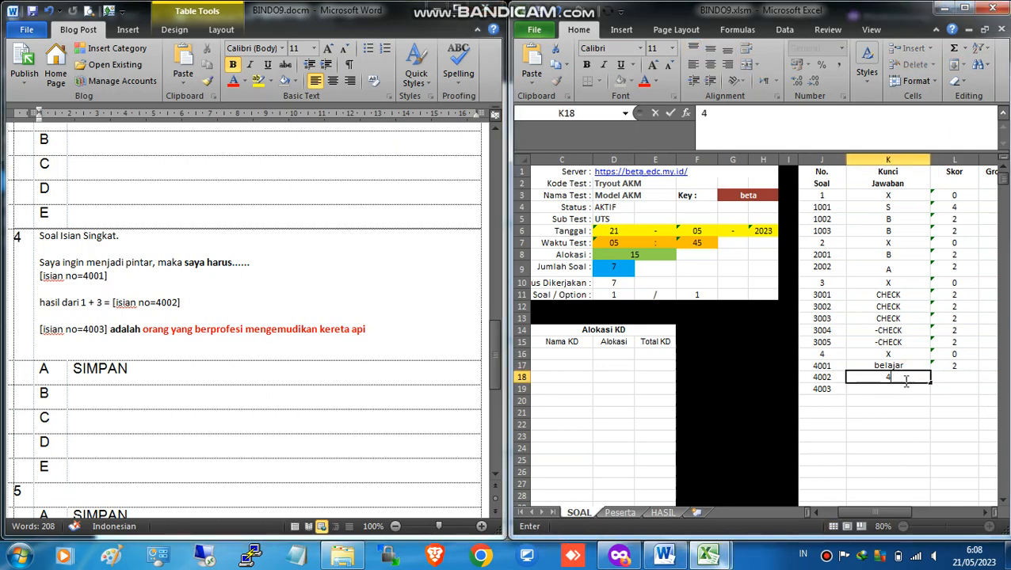
pyautogui.click(954, 377)
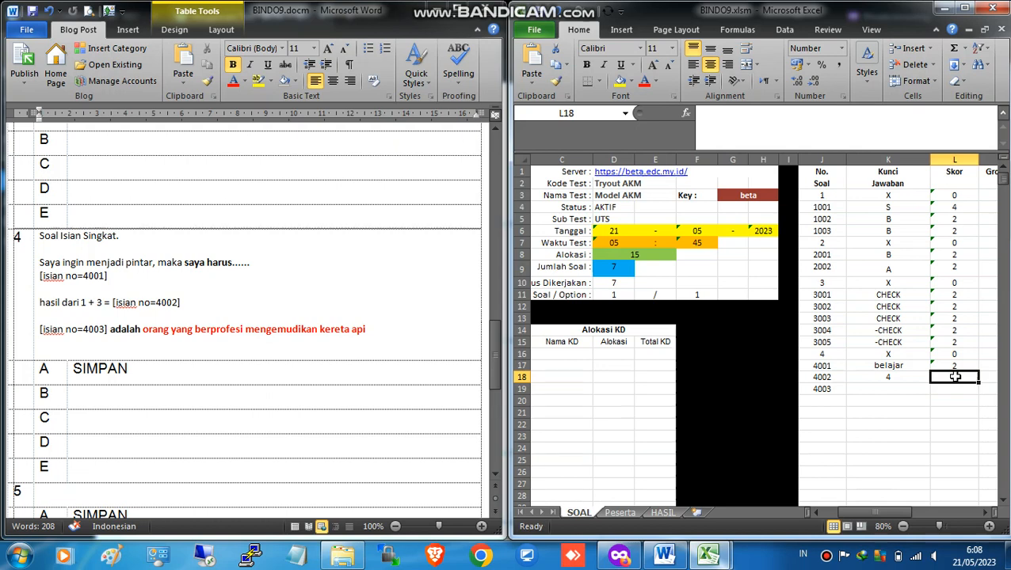
pyautogui.write("'2")
pyautogui.click(881, 393)
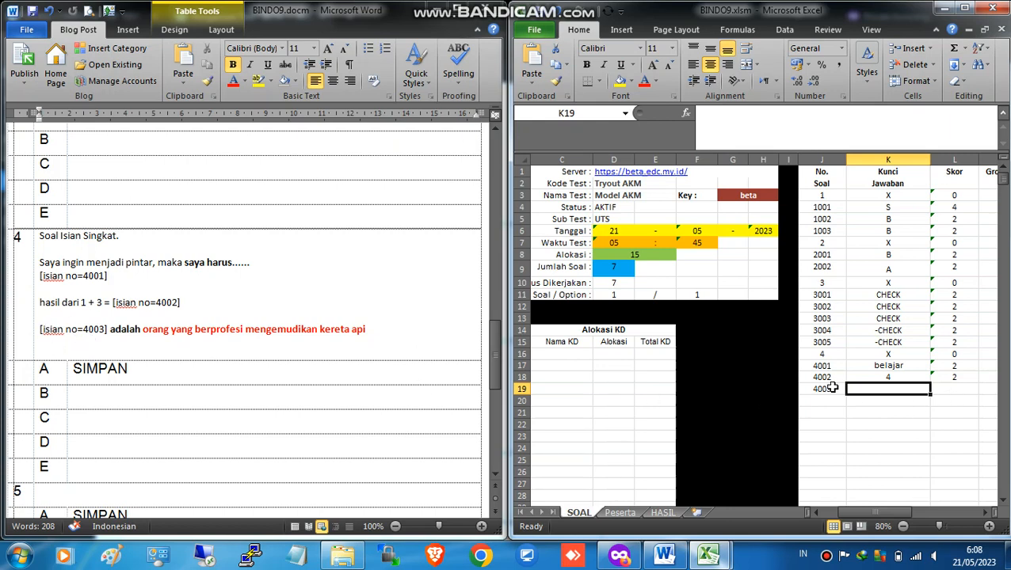
# Step: Enter the answer key masinis for item 4003 in K19 and its score 2 as text in L19
pyautogui.write('masinis')
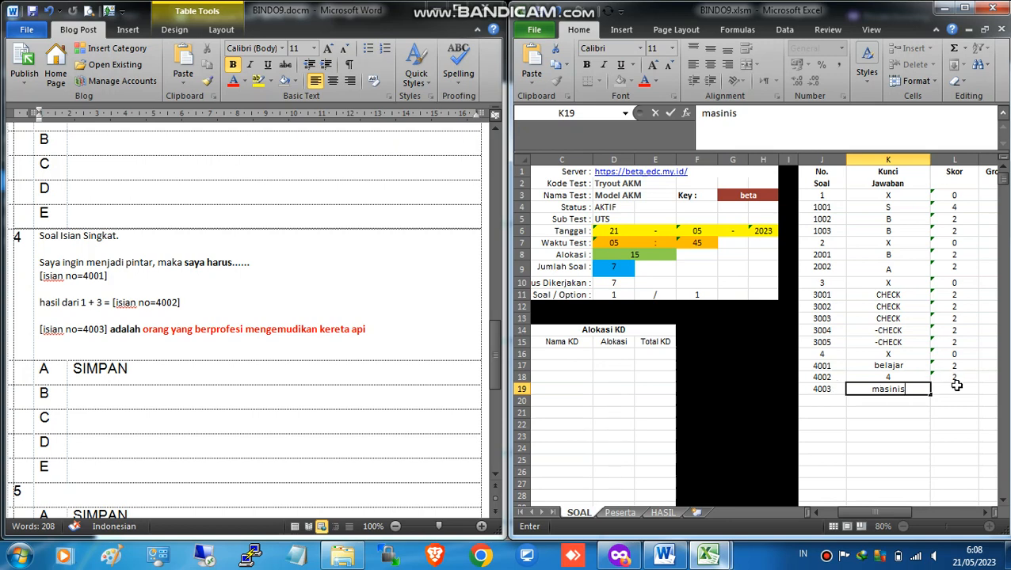
pyautogui.press('Tab')
pyautogui.write("'")
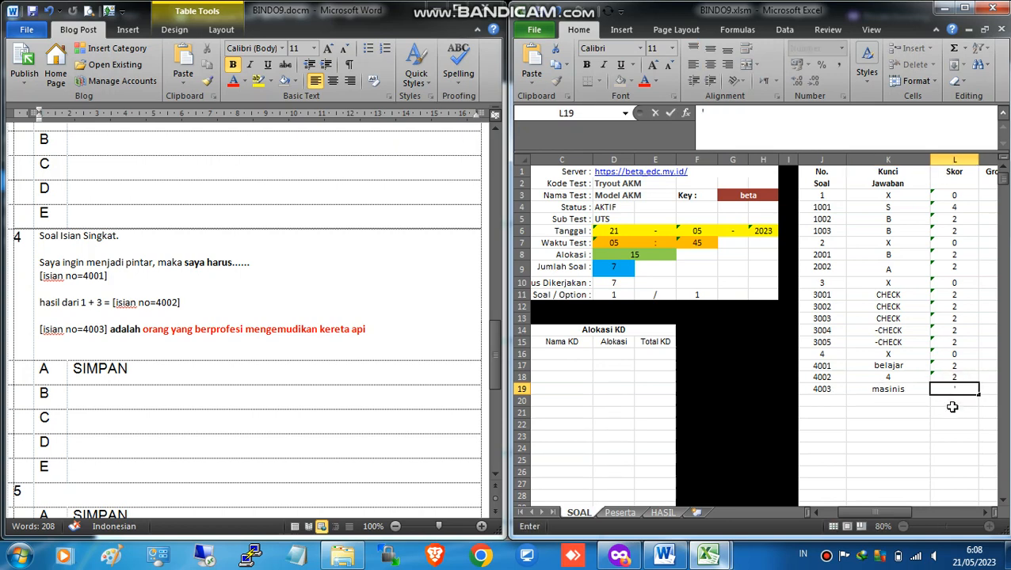
pyautogui.click(952, 407)
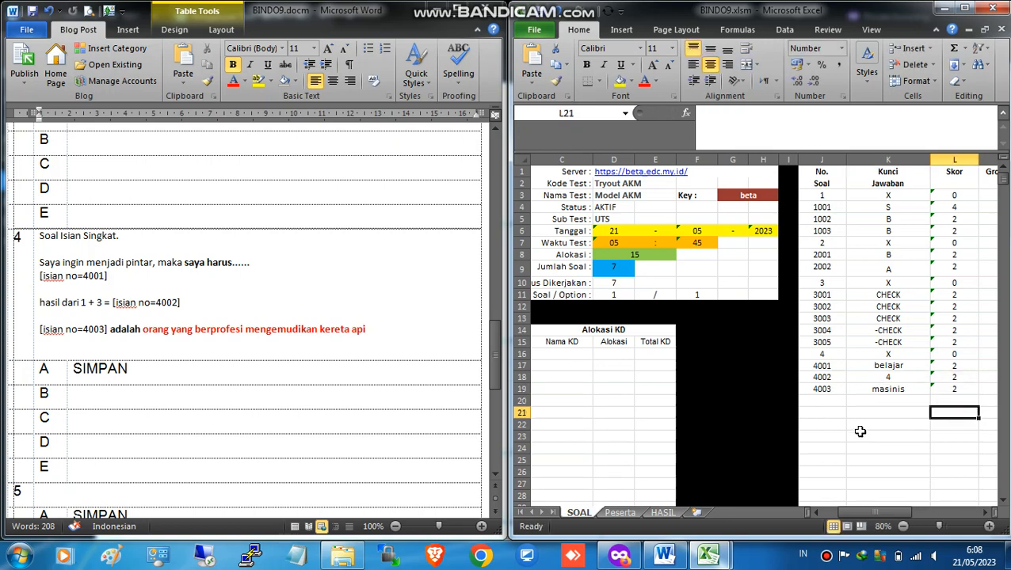
pyautogui.click(822, 400)
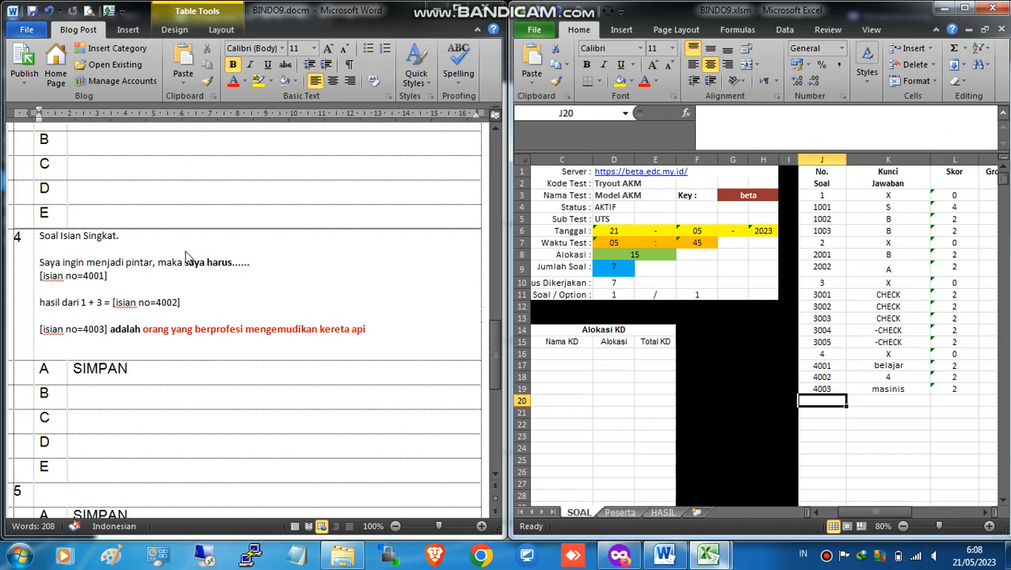
pyautogui.click(188, 283)
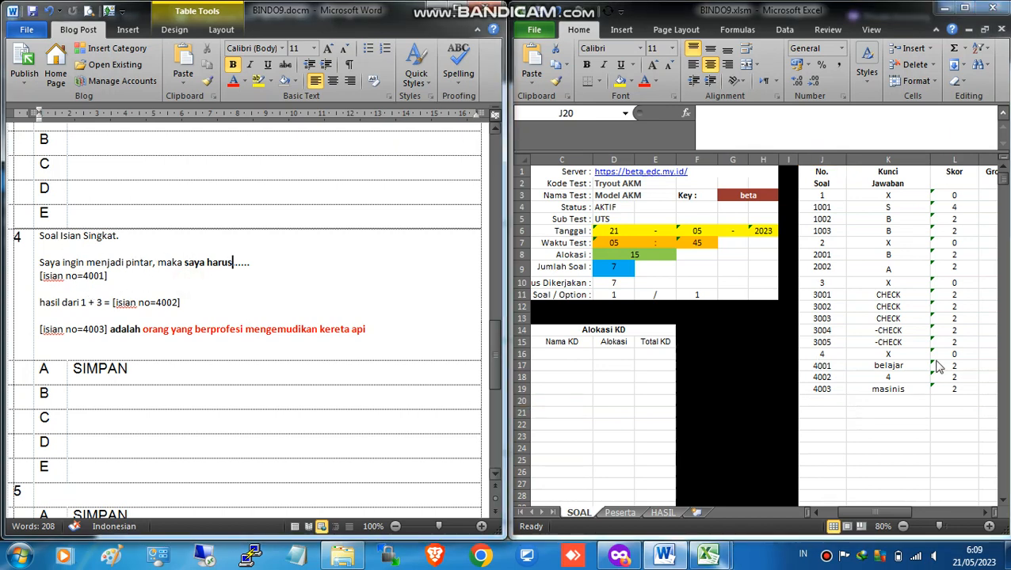
pyautogui.click(917, 399)
pyautogui.click(899, 365)
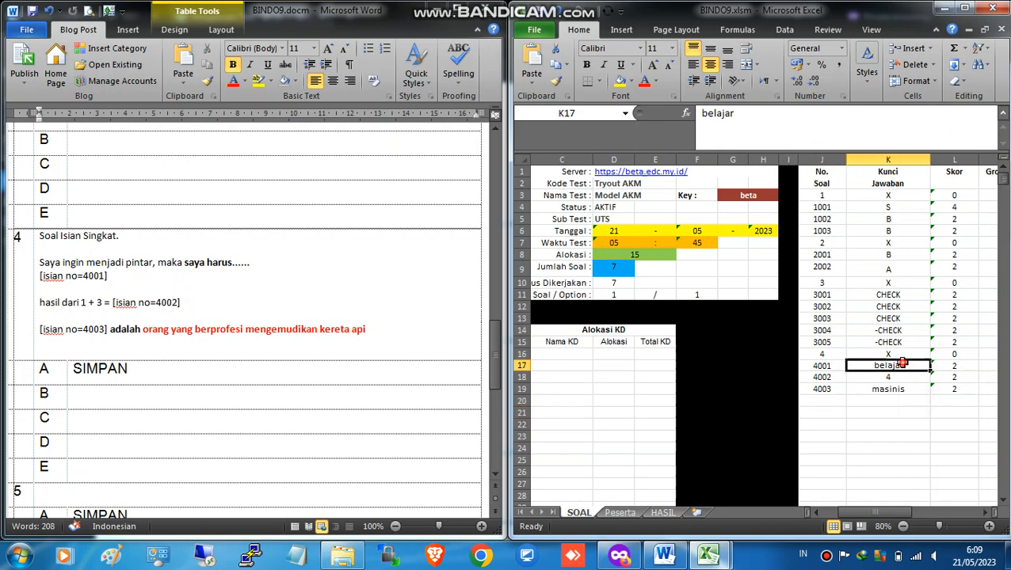
pyautogui.click(821, 367)
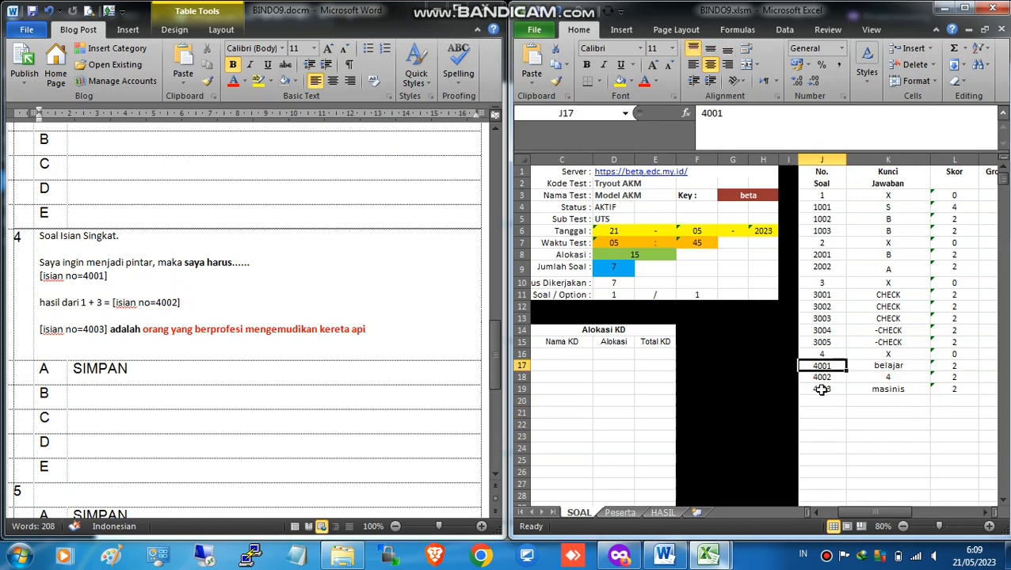
pyautogui.click(821, 388)
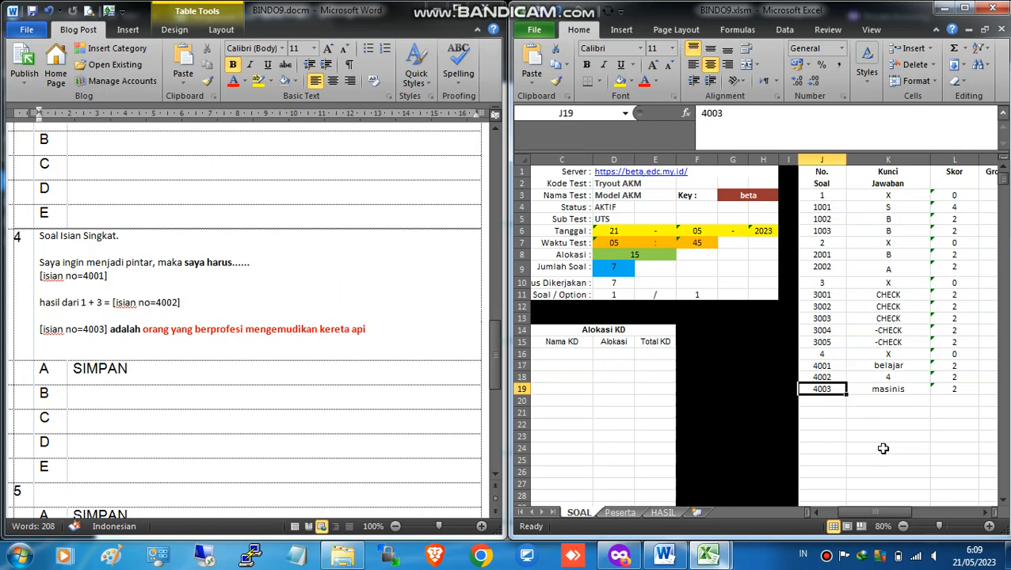
pyautogui.click(767, 560)
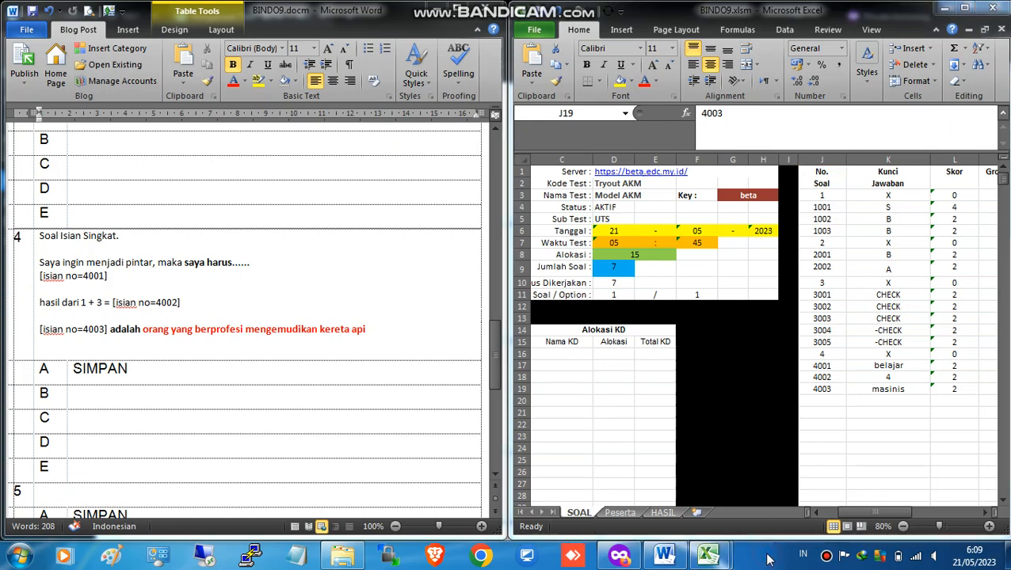